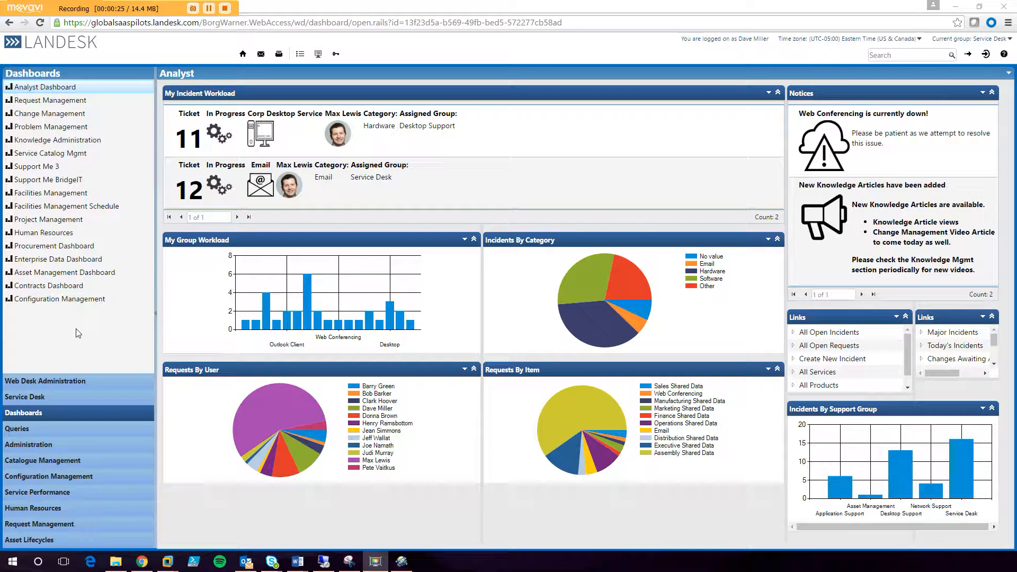
Set up a new dashboard with shortcut title and dashboard title "Borg Warner Test Dashboard", added to the shortcut bar as a system shortcut.
{"action": "right_click", "coordinate": [41, 327]}
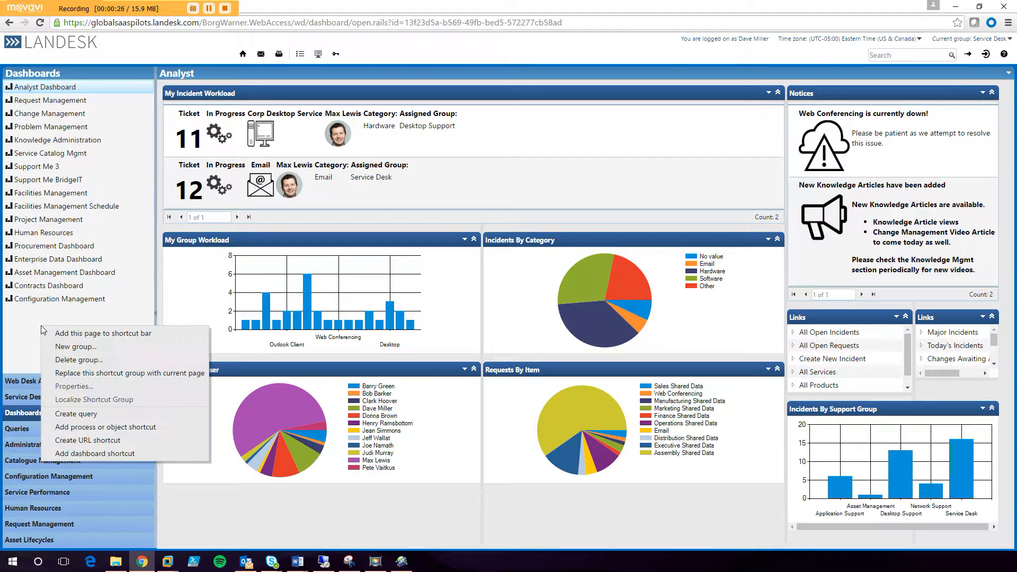
{"action": "left_click", "coordinate": [117, 456]}
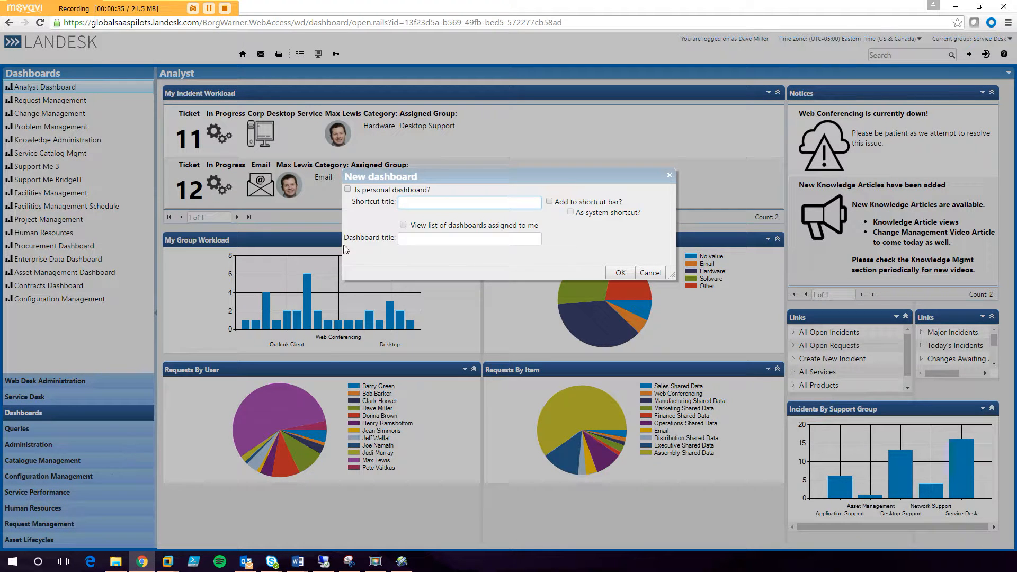
{"action": "left_click", "coordinate": [408, 203]}
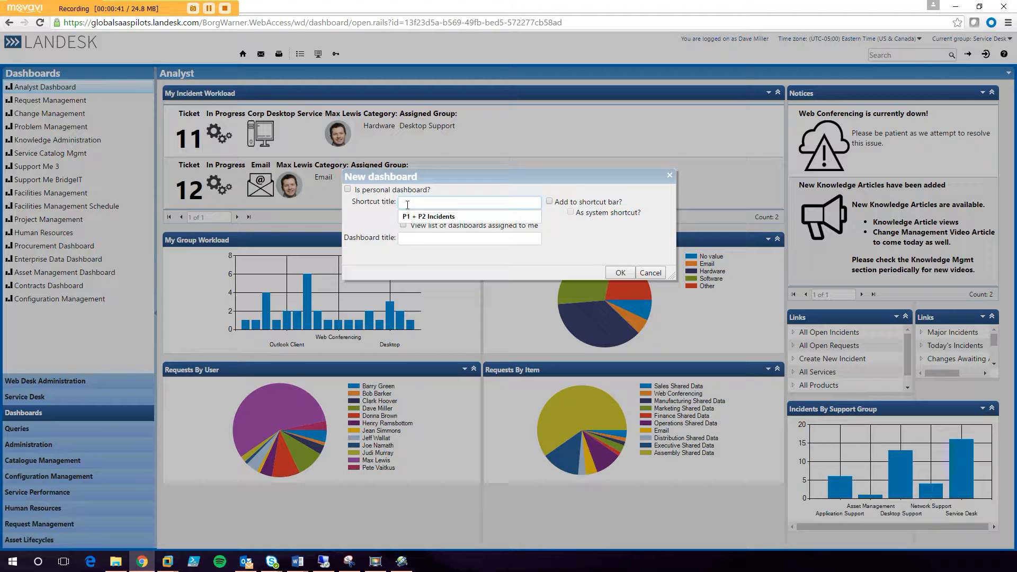
{"action": "type", "text": "Bor"}
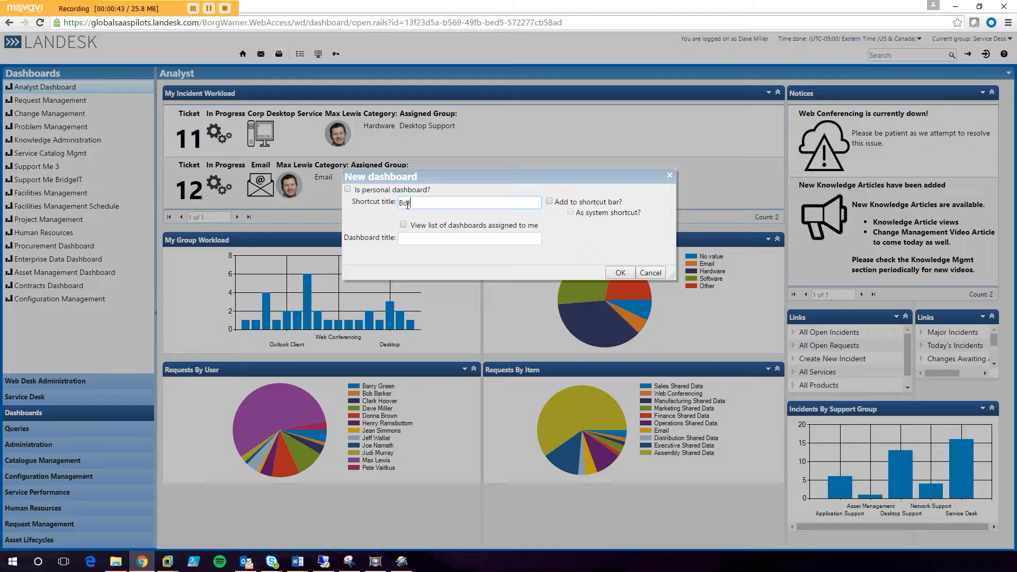
{"action": "type", "text": "g Warner Test Dashboard"}
{"action": "left_click", "coordinate": [549, 201]}
{"action": "left_click", "coordinate": [570, 212]}
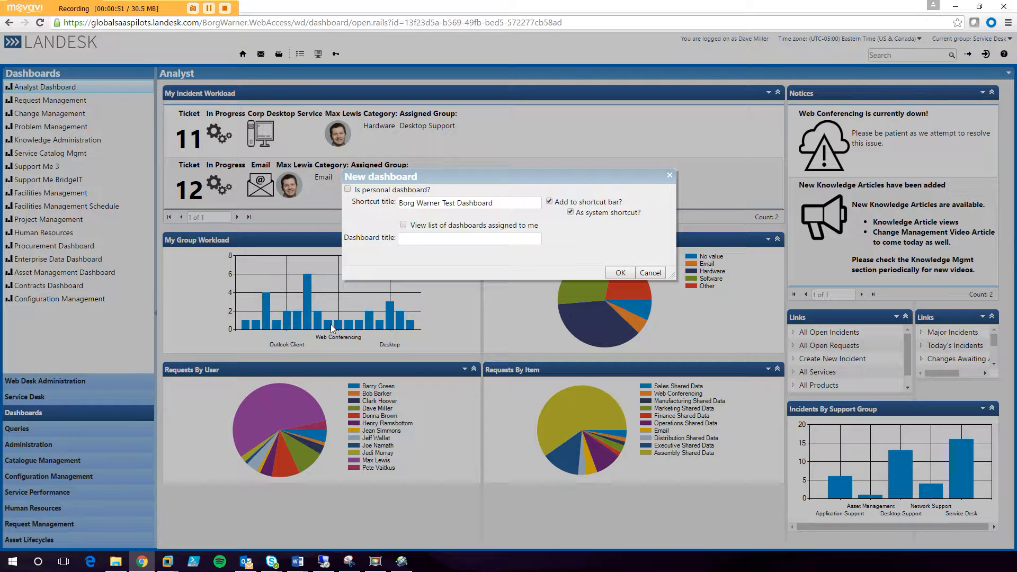
{"action": "left_click", "coordinate": [408, 238]}
{"action": "type", "text": "Borg Warner Test Dashboard"}
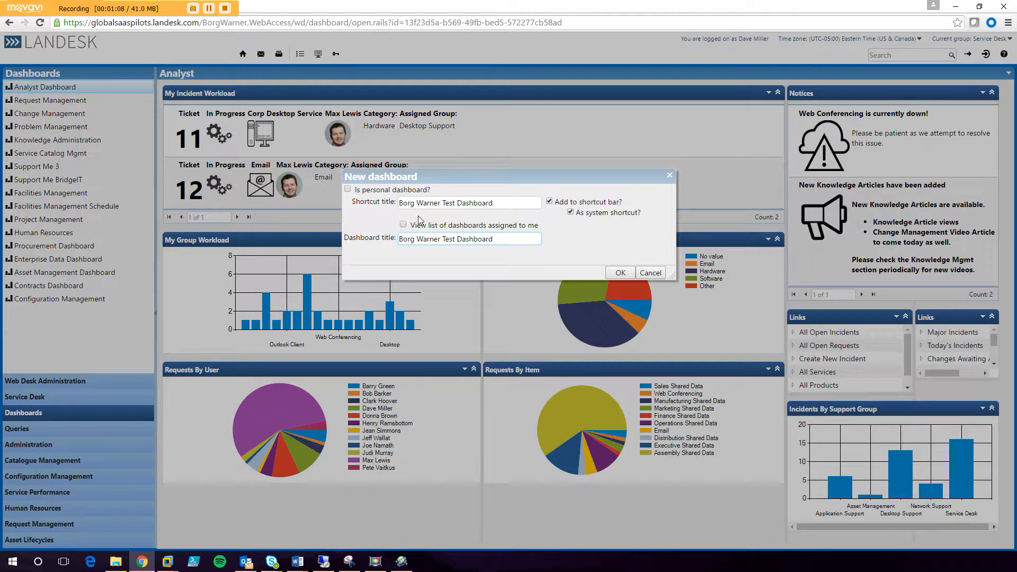
Look through the list of existing dashboards assigned to the account, and return to the option for a new dashboard title.
{"action": "key", "text": "ctrl+a"}
{"action": "left_click", "coordinate": [403, 224]}
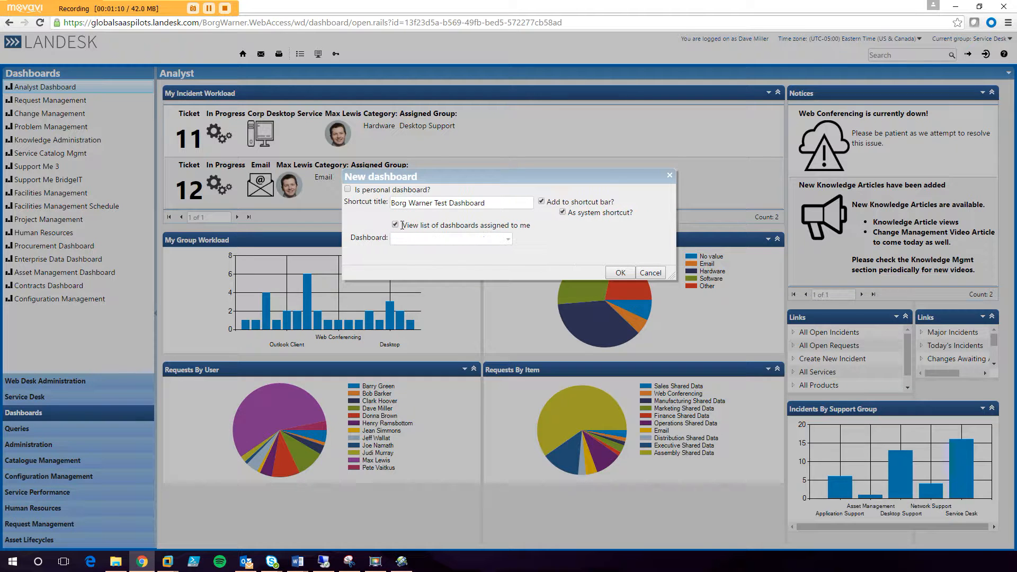
{"action": "left_click", "coordinate": [448, 238]}
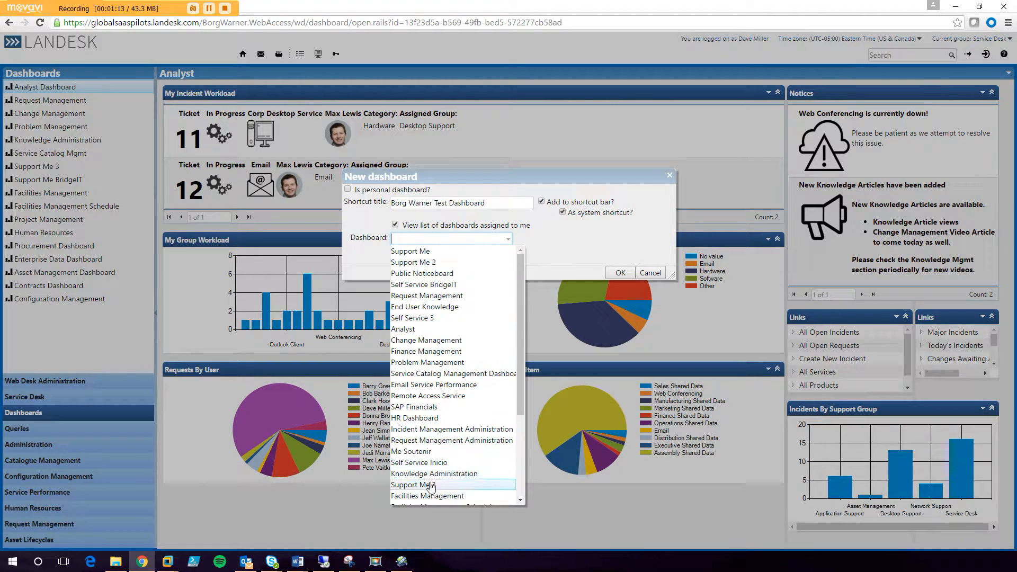
{"action": "left_click", "coordinate": [395, 224]}
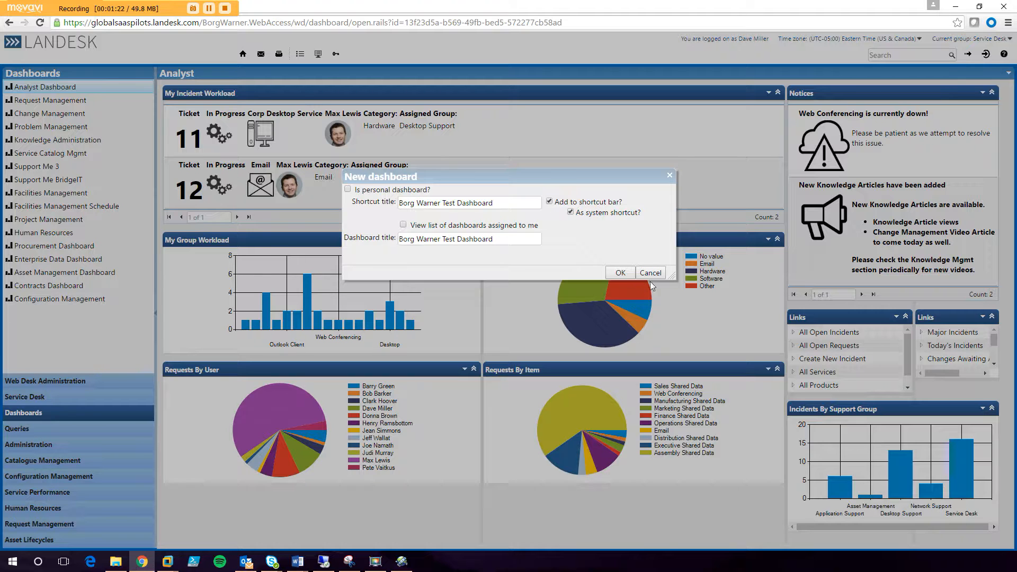
Create the dashboard and open Borg Warner Test Dashboard.
{"action": "left_click", "coordinate": [628, 276]}
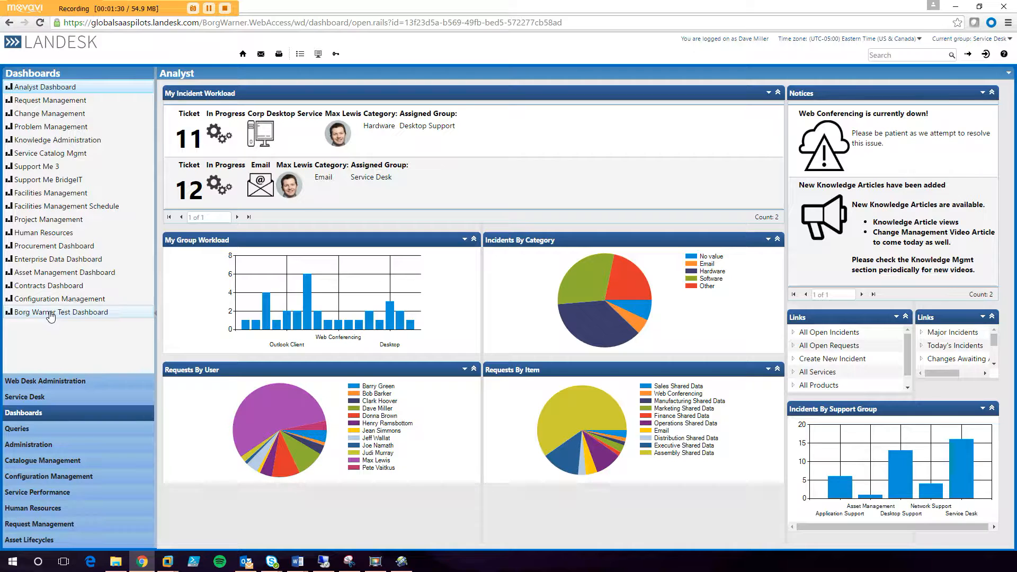
{"action": "left_click", "coordinate": [51, 315]}
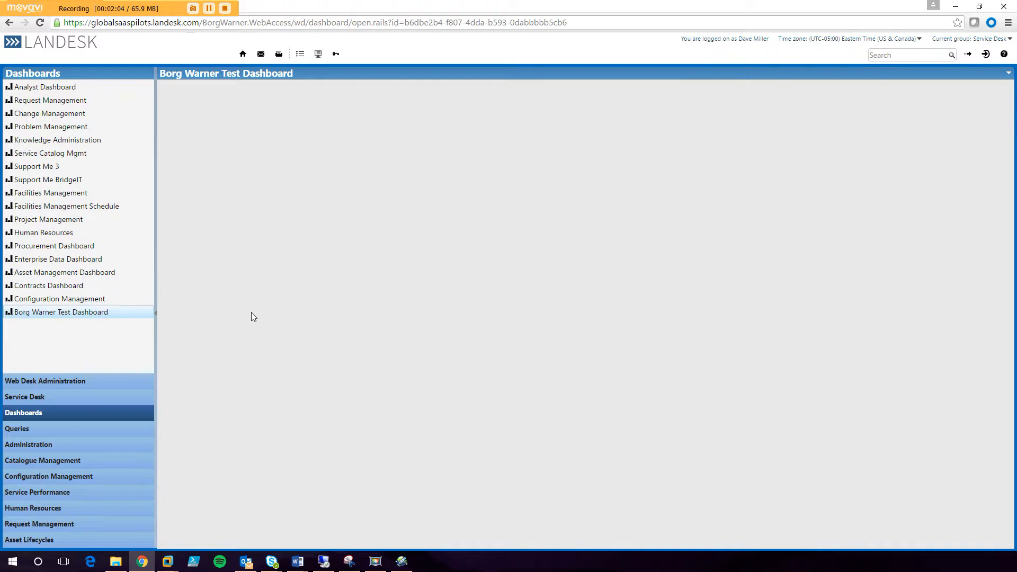
Add a Query gadget titled "Incidents By User" to the empty dashboard.
{"action": "right_click", "coordinate": [346, 131]}
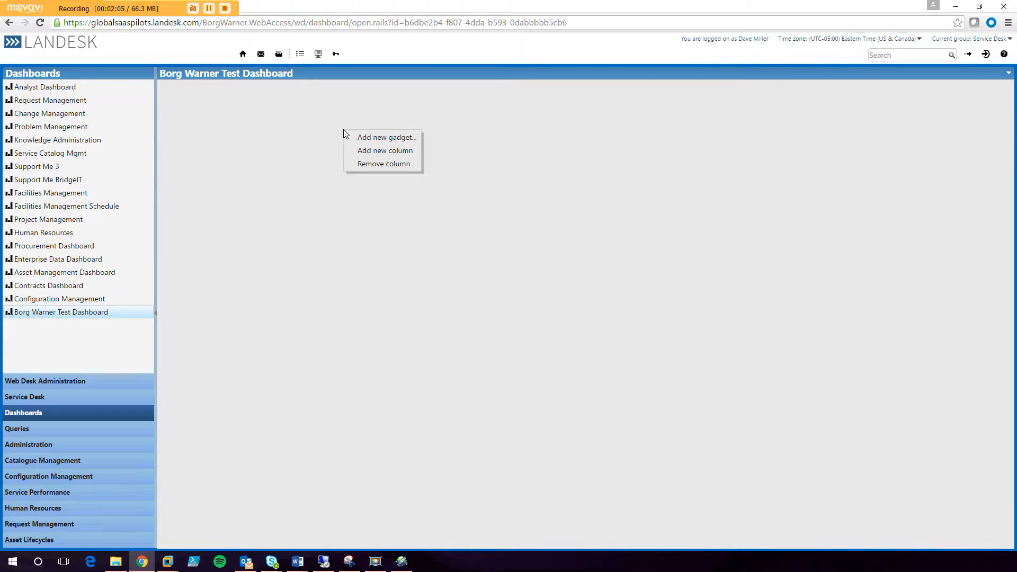
{"action": "left_click", "coordinate": [377, 139]}
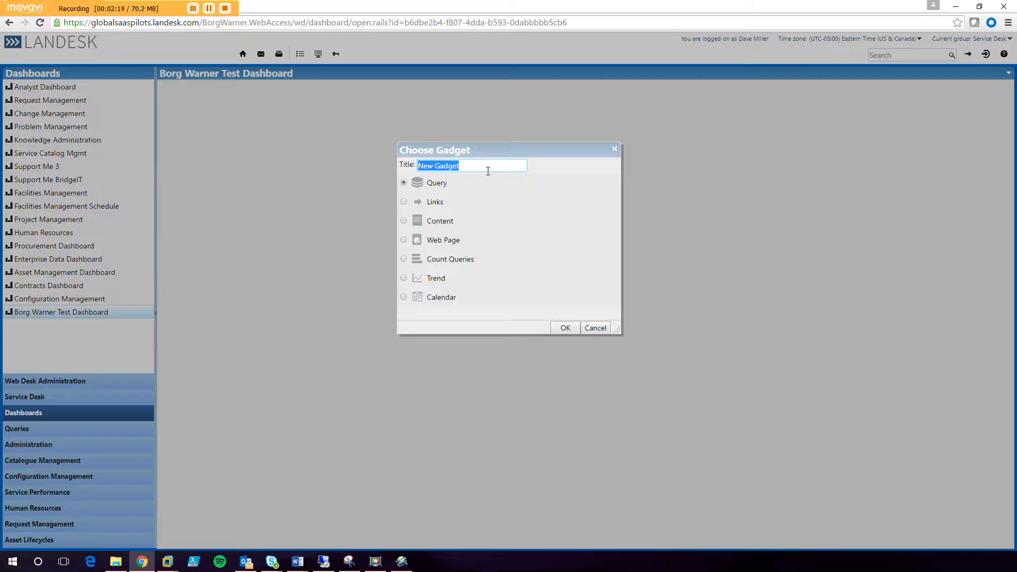
{"action": "type", "text": "Incidents By User"}
{"action": "left_click", "coordinate": [568, 329]}
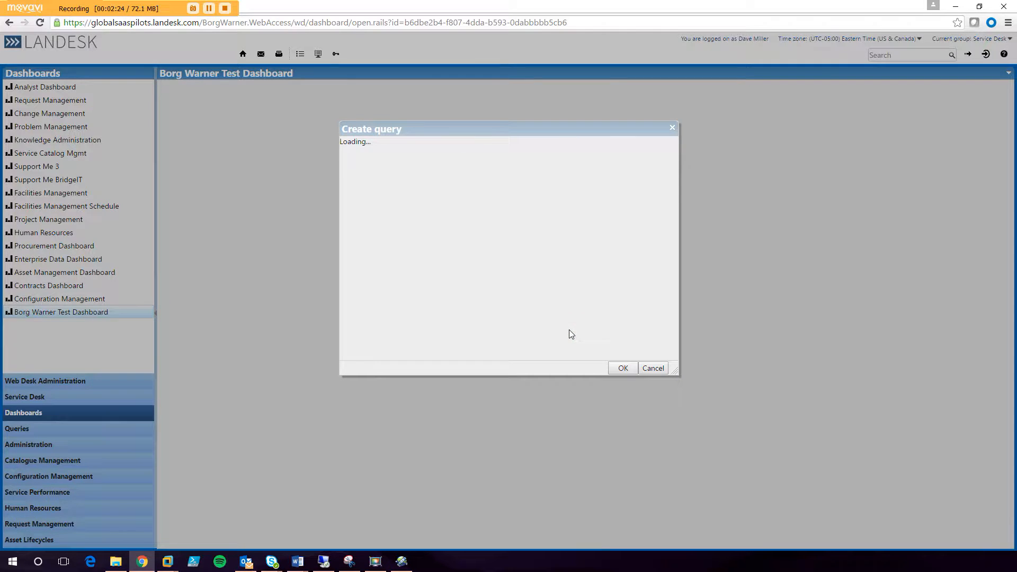
Set the gadget query's module to Incident Management and its object to Incident.
{"action": "left_click", "coordinate": [483, 144]}
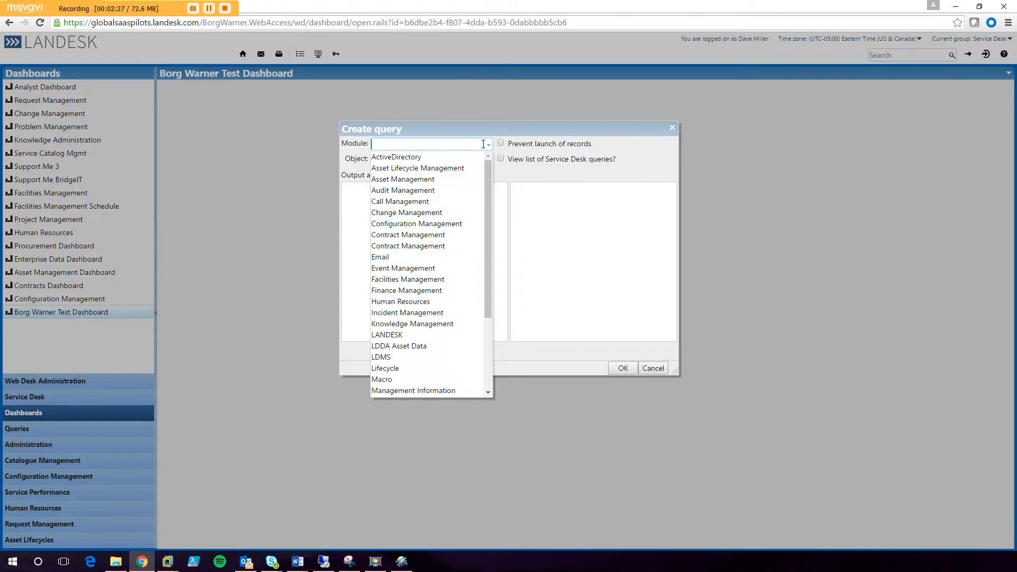
{"action": "left_click", "coordinate": [421, 313]}
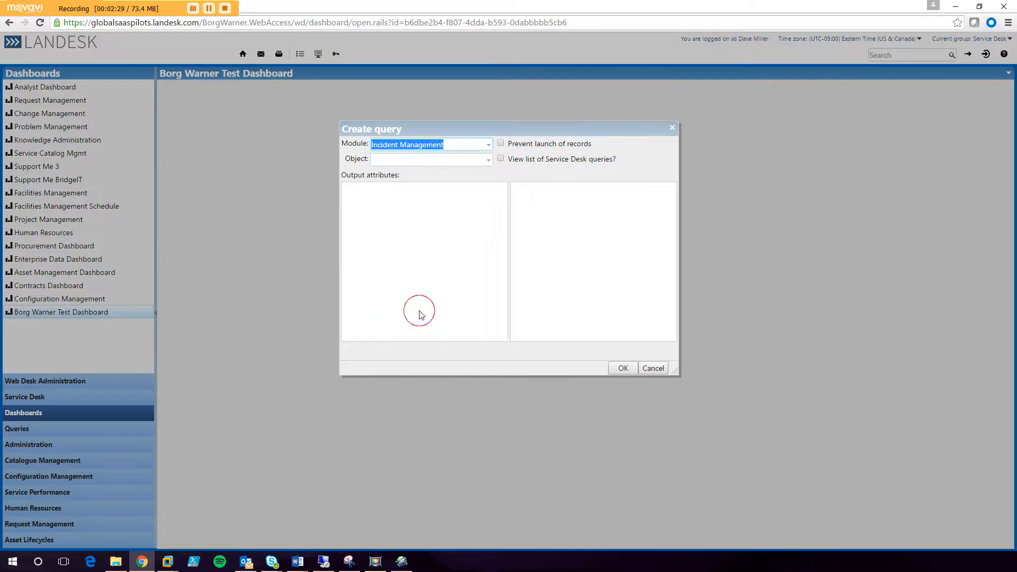
{"action": "left_click", "coordinate": [414, 159]}
{"action": "left_click", "coordinate": [417, 316]}
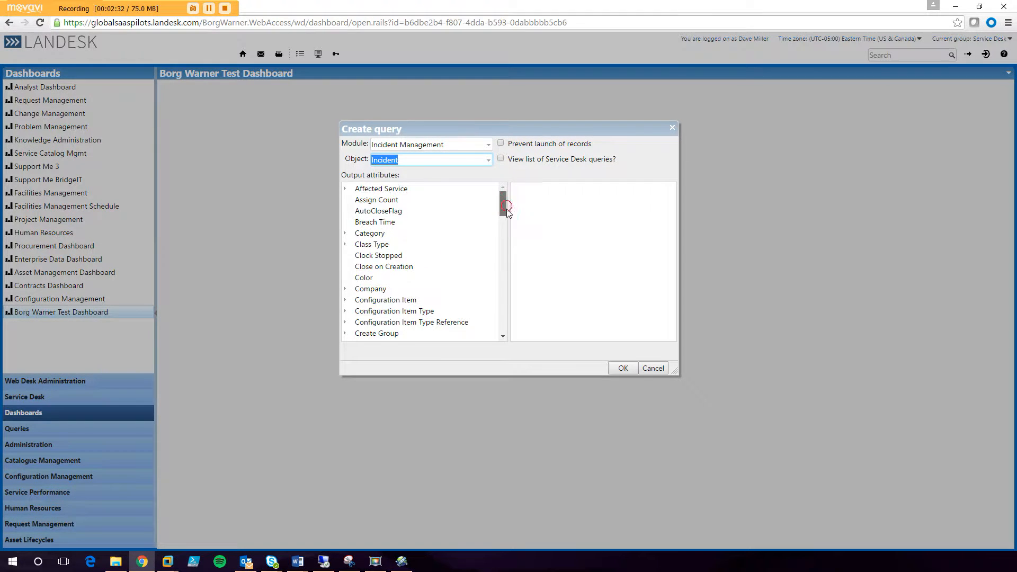
Base the gadget on the existing Service Desk query All Incidents and place it on the dashboard.
{"action": "left_click_drag", "start_coordinate": [502, 202], "coordinate": [504, 180]}
{"action": "left_click", "coordinate": [501, 158]}
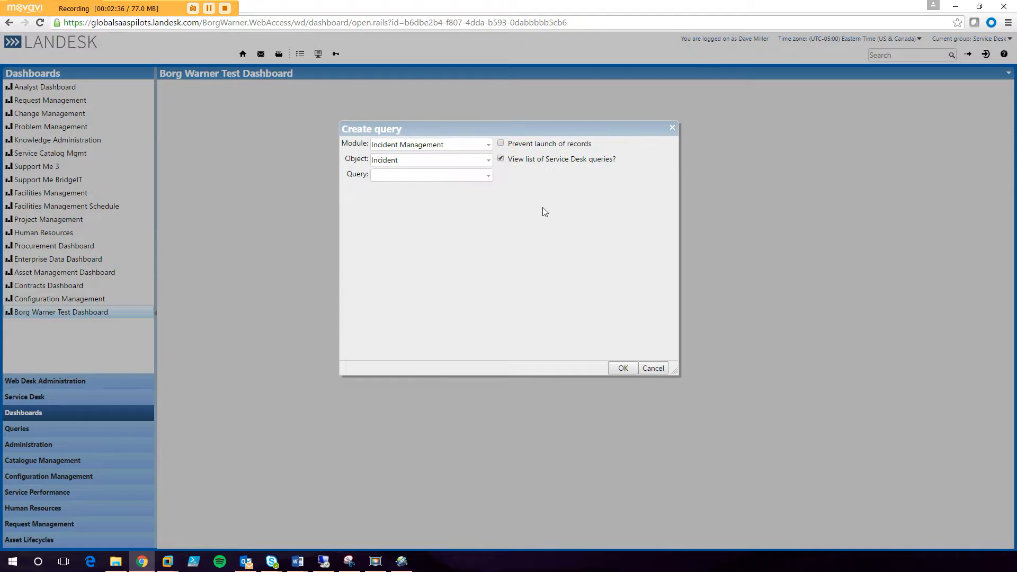
{"action": "left_click", "coordinate": [488, 175]}
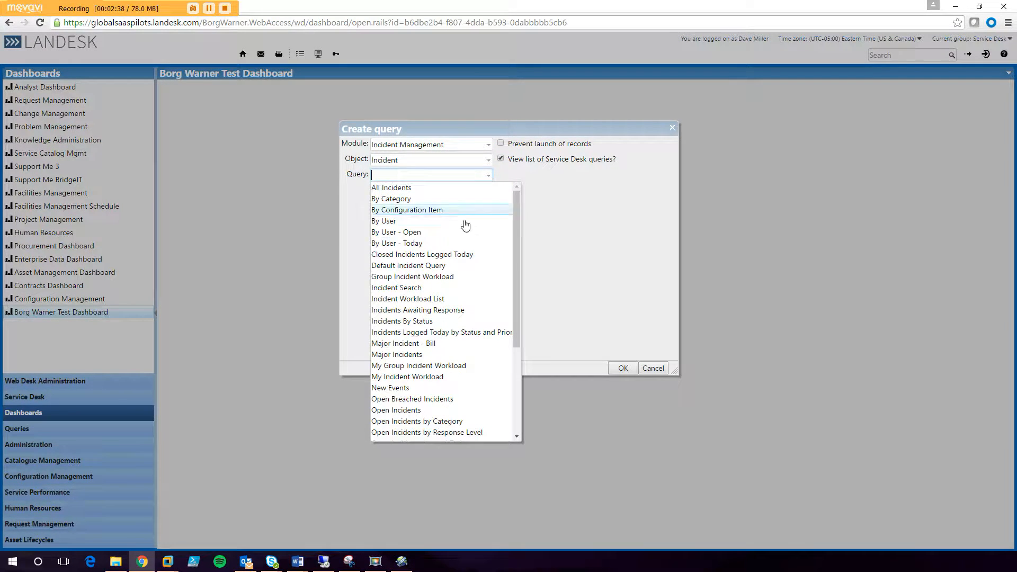
{"action": "scroll", "coordinate": [457, 424], "scroll_direction": "down", "scroll_amount": 3}
{"action": "scroll", "coordinate": [458, 425], "scroll_direction": "up", "scroll_amount": 5}
{"action": "left_click", "coordinate": [418, 189]}
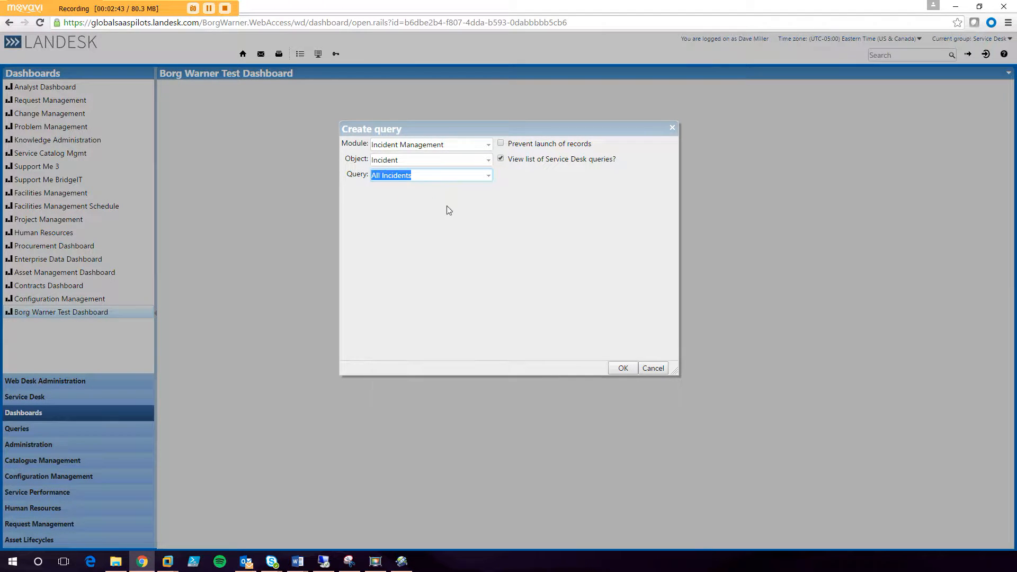
{"action": "left_click", "coordinate": [623, 368]}
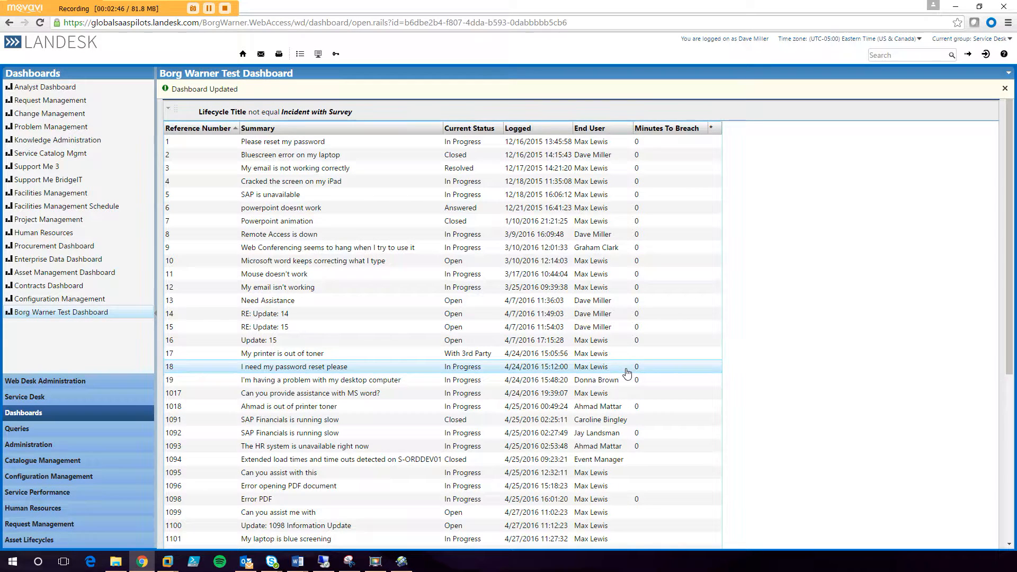
Group the incident list by End User in ascending order.
{"action": "left_click", "coordinate": [700, 167]}
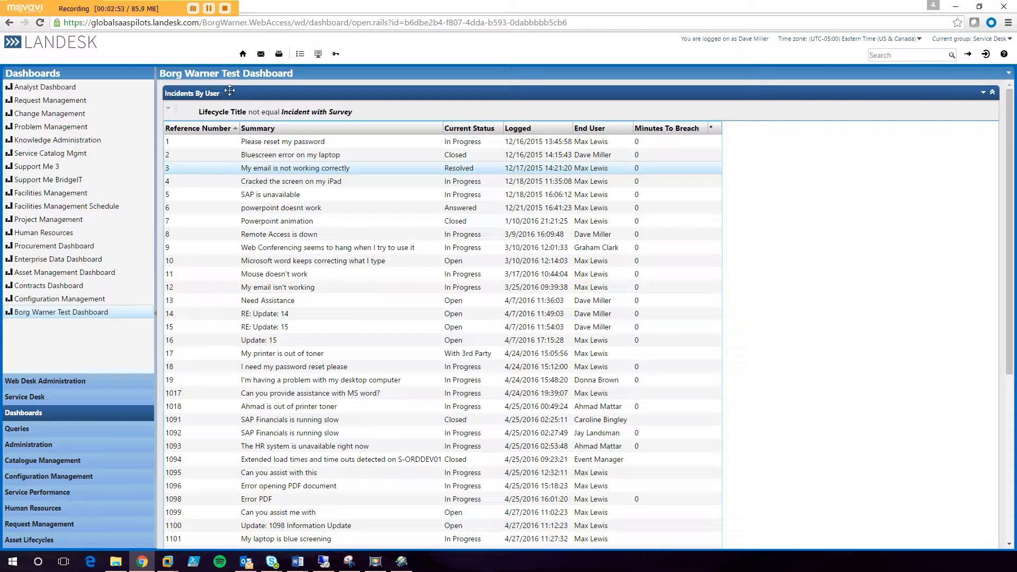
{"action": "right_click", "coordinate": [601, 132]}
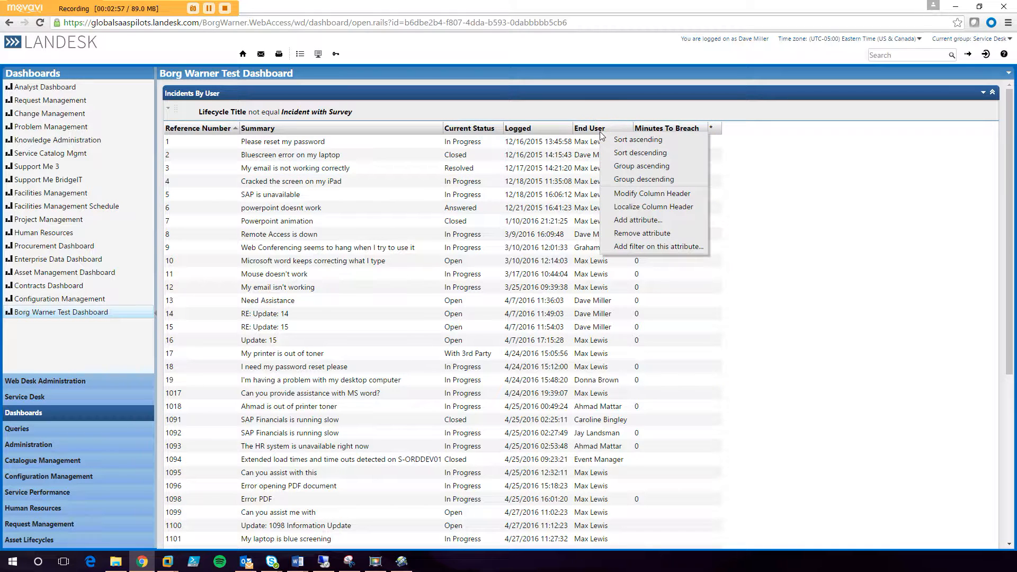
{"action": "left_click", "coordinate": [626, 166]}
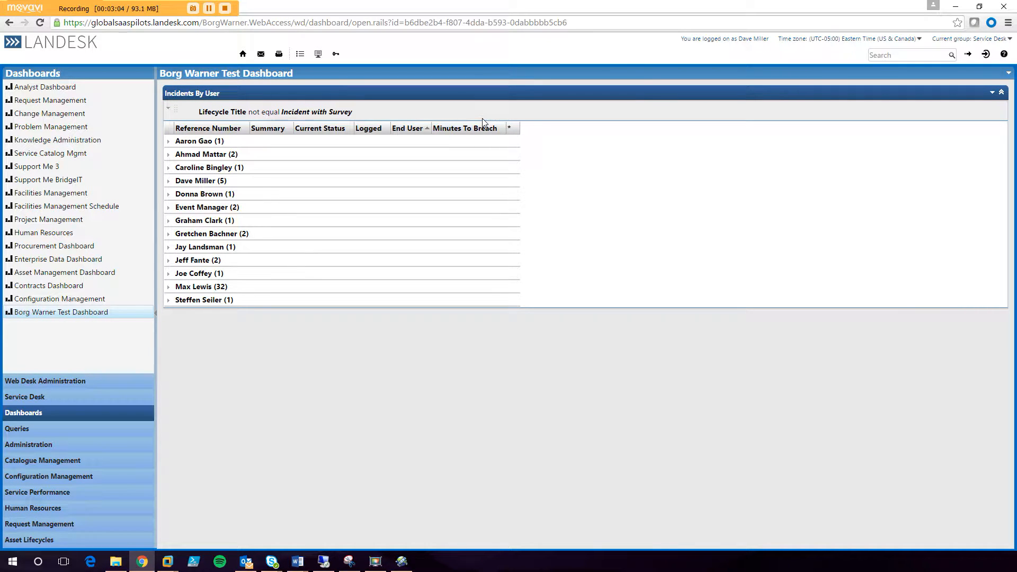
Display the Incidents By User gadget as a pie chart and dismiss the update notice.
{"action": "left_click", "coordinate": [992, 94]}
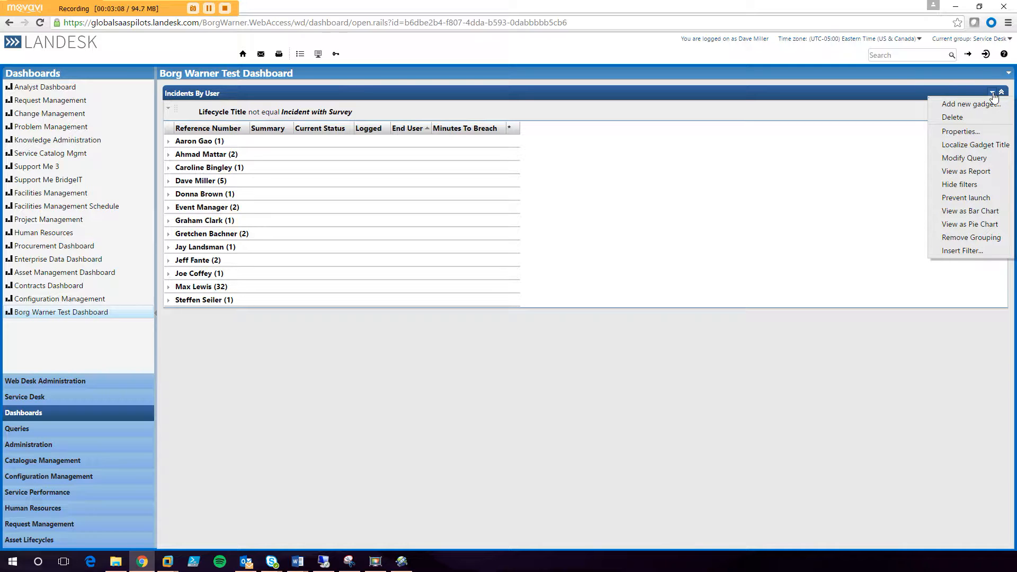
{"action": "left_click", "coordinate": [984, 224]}
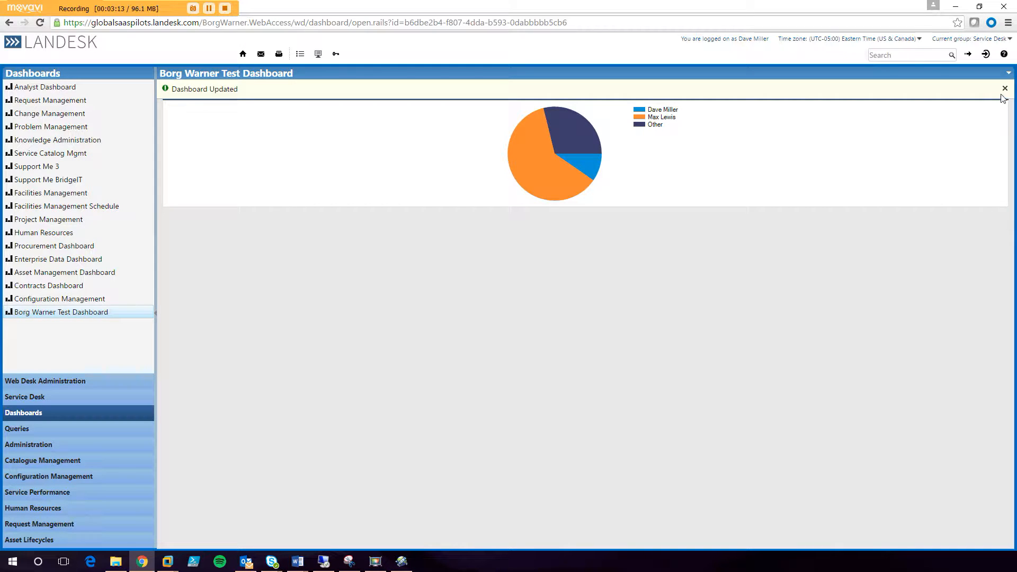
{"action": "left_click", "coordinate": [1004, 89]}
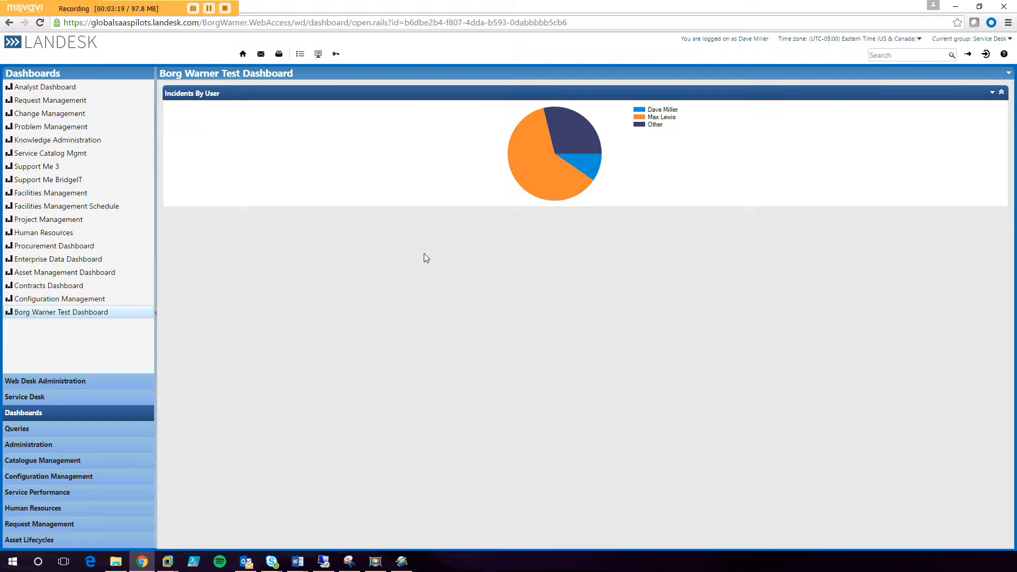
Add a new column to the dashboard and dismiss the update notice.
{"action": "right_click", "coordinate": [497, 234]}
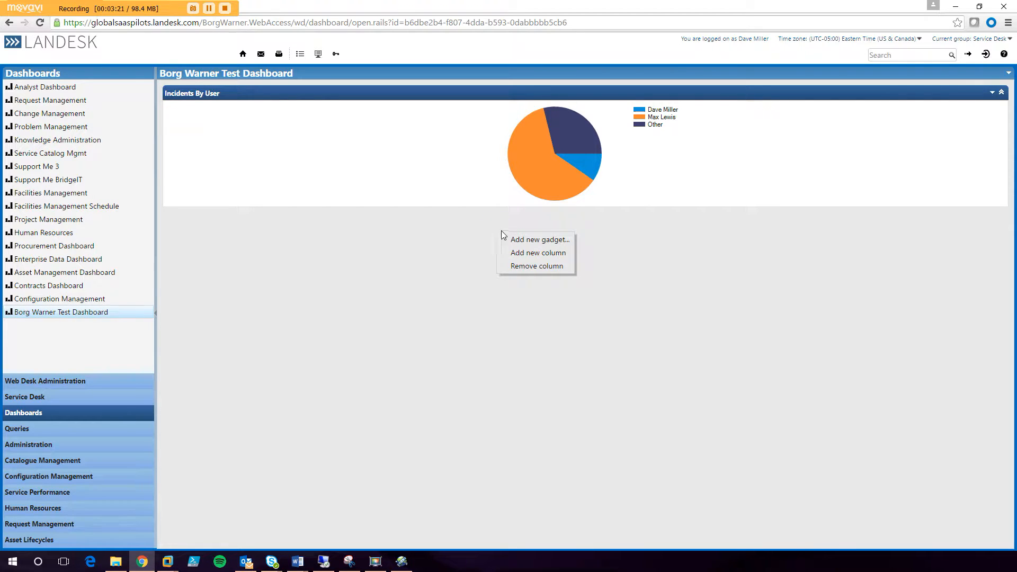
{"action": "left_click", "coordinate": [534, 253]}
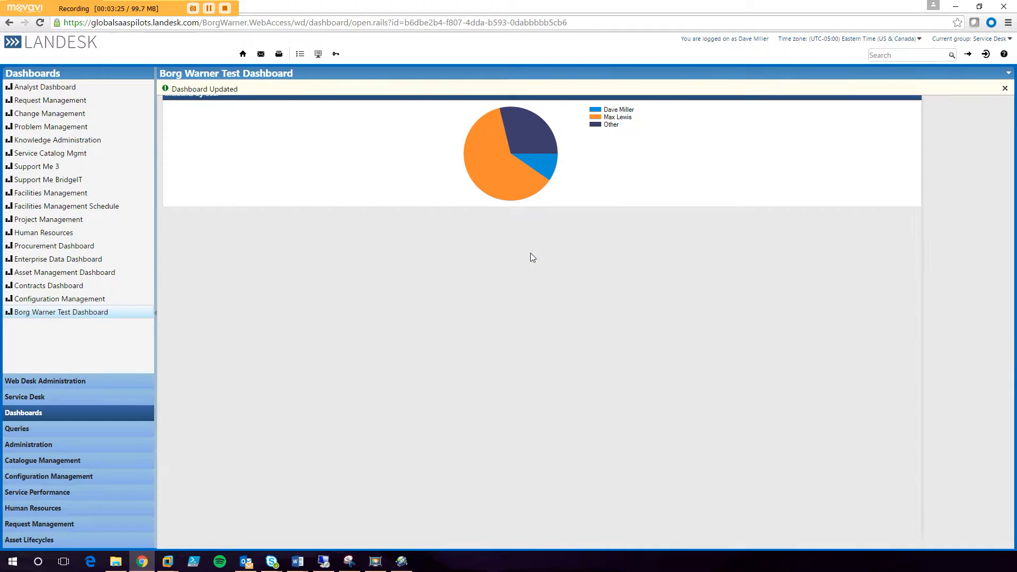
{"action": "left_click", "coordinate": [1004, 89]}
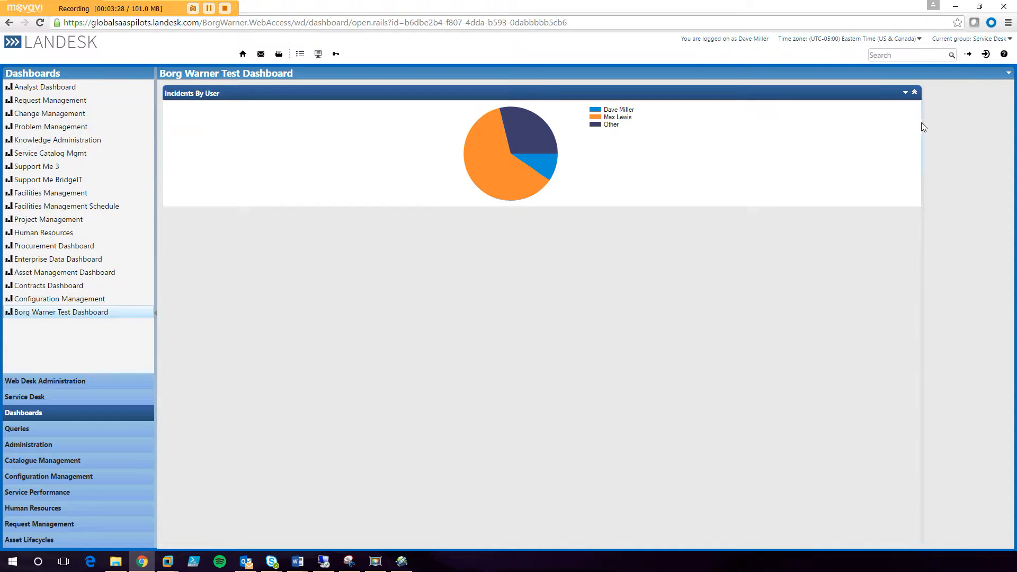
Narrow the first dashboard column to a little under half the dashboard width, leaving the rest to the second column.
{"action": "left_click_drag", "start_coordinate": [923, 192], "coordinate": [540, 198]}
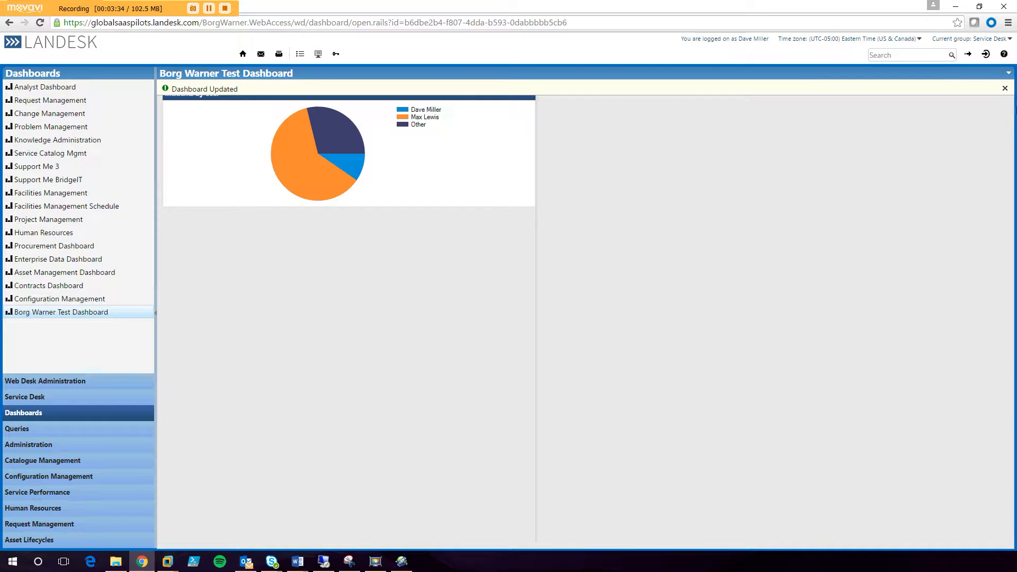
{"action": "left_click", "coordinate": [1004, 88]}
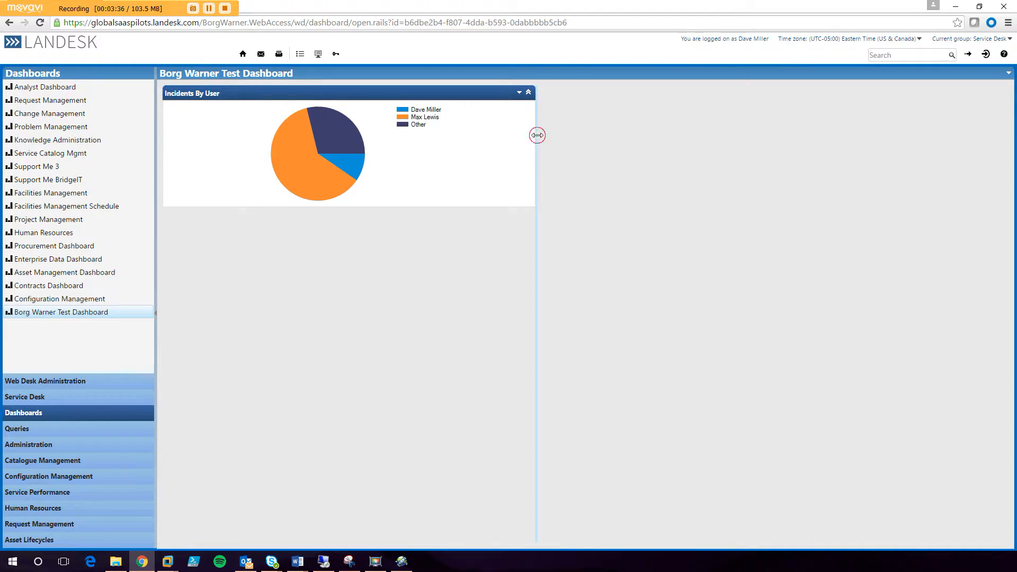
{"action": "left_click_drag", "start_coordinate": [538, 135], "coordinate": [554, 134]}
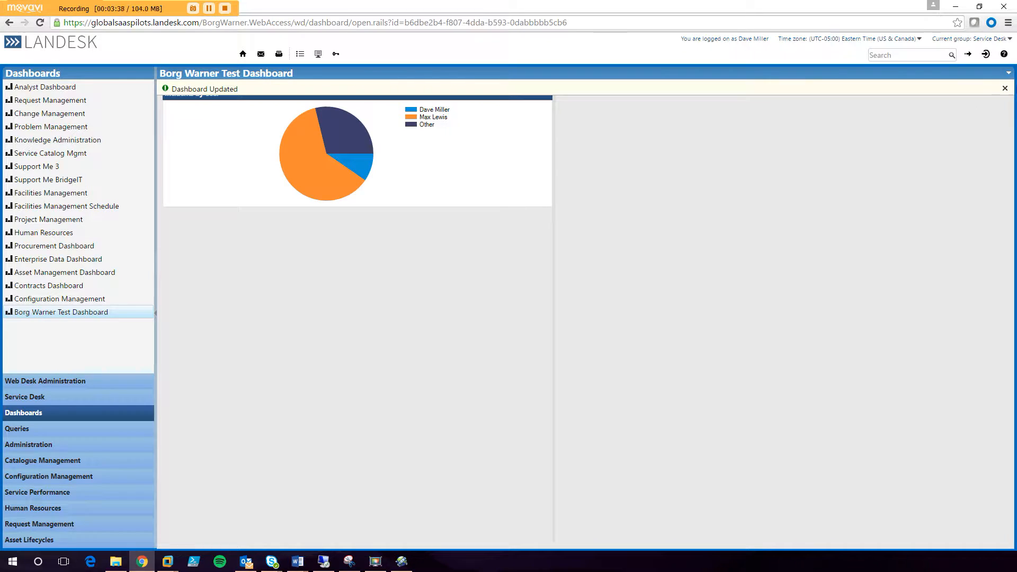
{"action": "left_click", "coordinate": [1004, 88]}
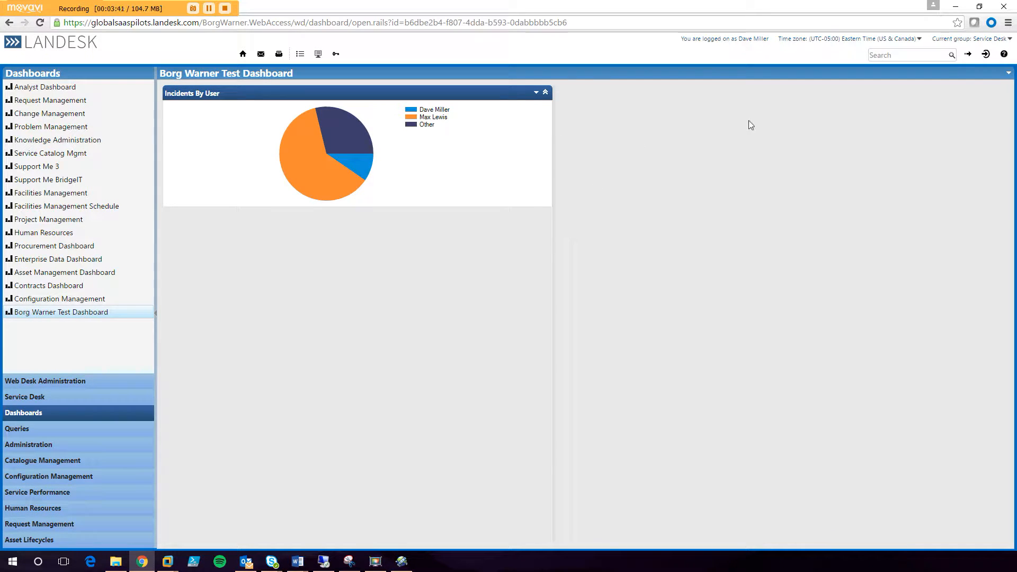
Add a Query gadget titled Incidents By Support Group to the empty second column.
{"action": "right_click", "coordinate": [629, 109]}
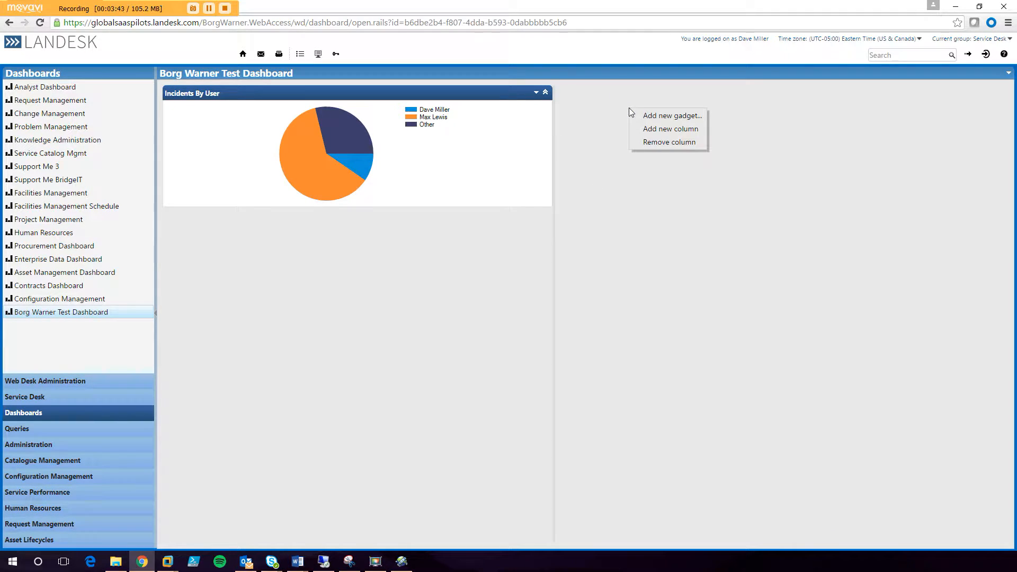
{"action": "left_click", "coordinate": [646, 112]}
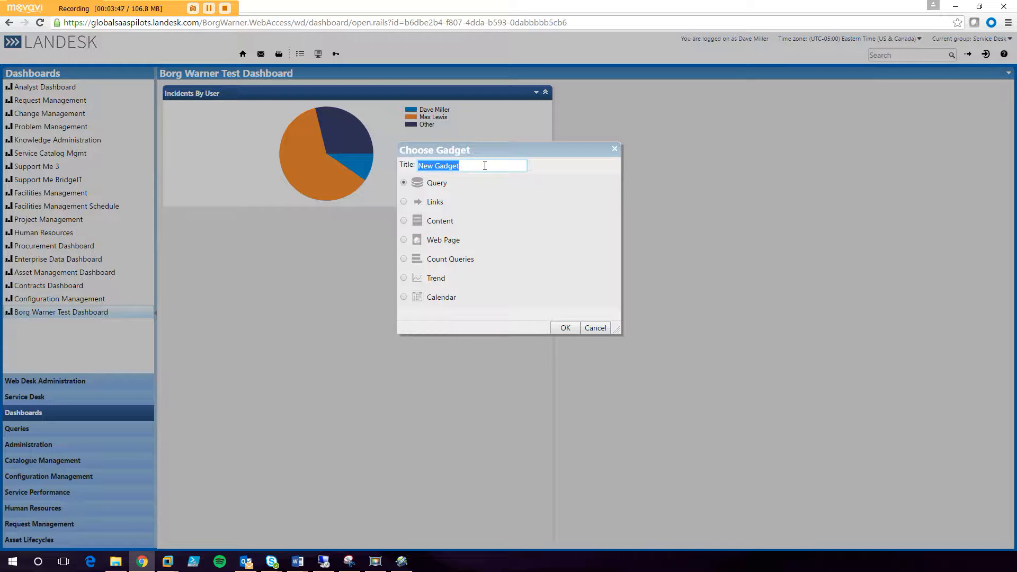
{"action": "type", "text": "Incidents By"}
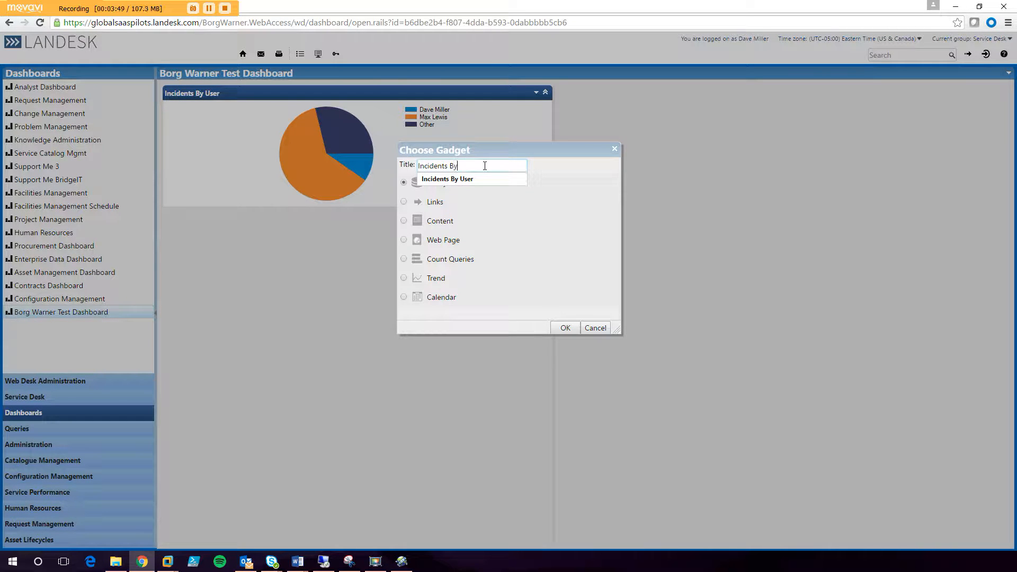
{"action": "type", "text": " Support"}
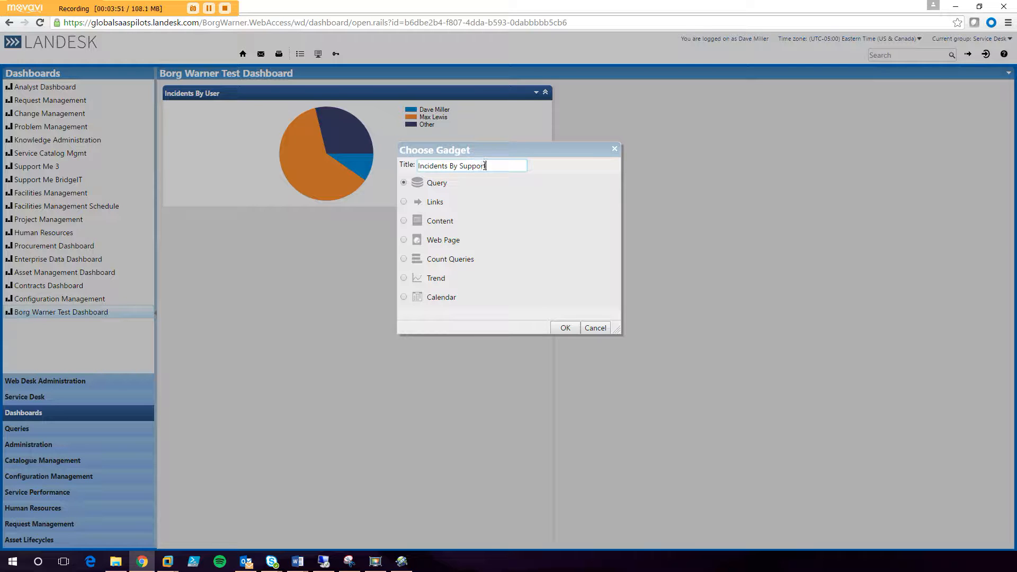
{"action": "type", "text": " Group"}
{"action": "left_click", "coordinate": [570, 331]}
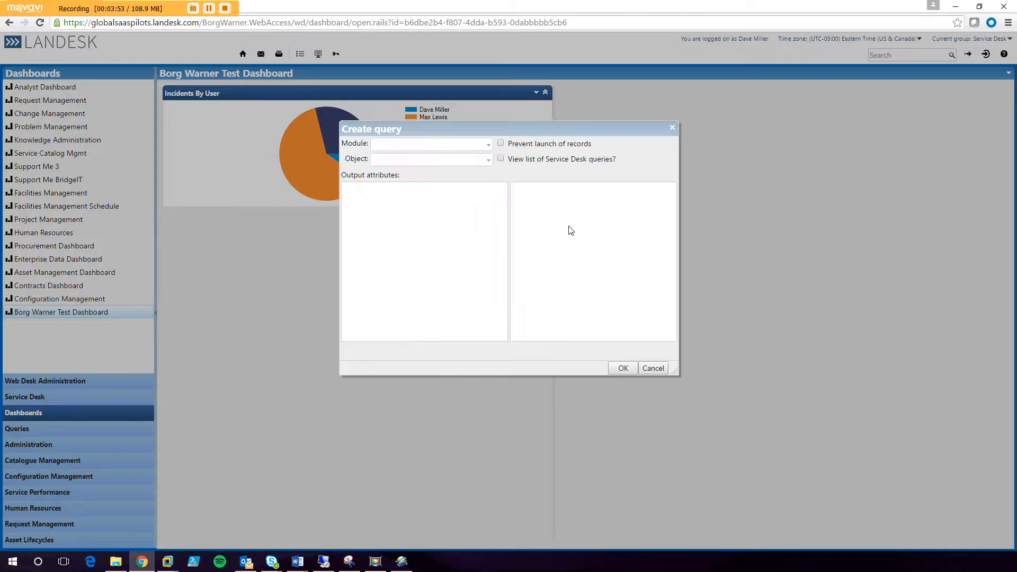
Base the gadget on the All Incidents Service Desk query for the Incident object in the Incident Management module.
{"action": "left_click", "coordinate": [485, 144]}
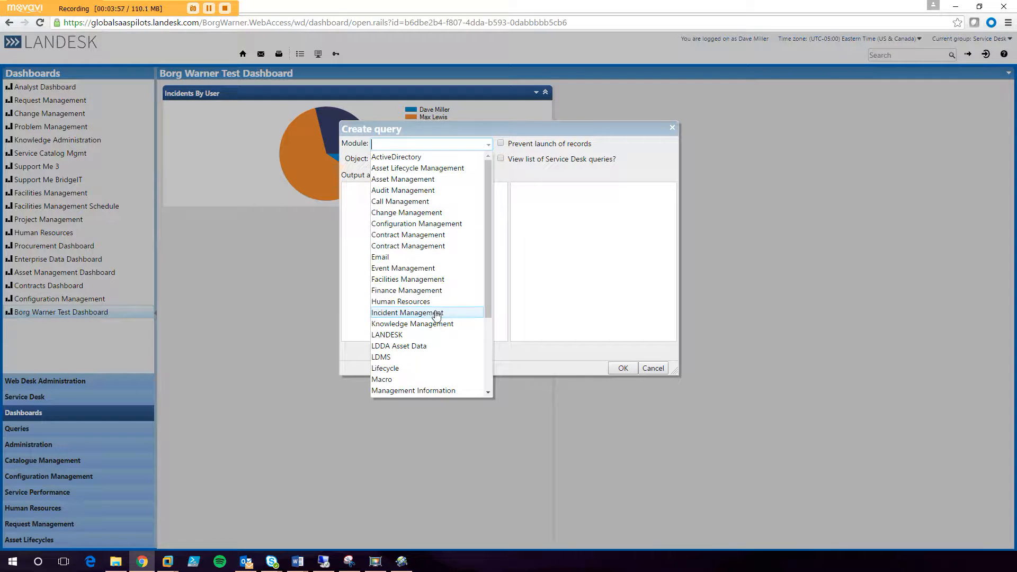
{"action": "left_click", "coordinate": [439, 313]}
{"action": "left_click", "coordinate": [446, 159]}
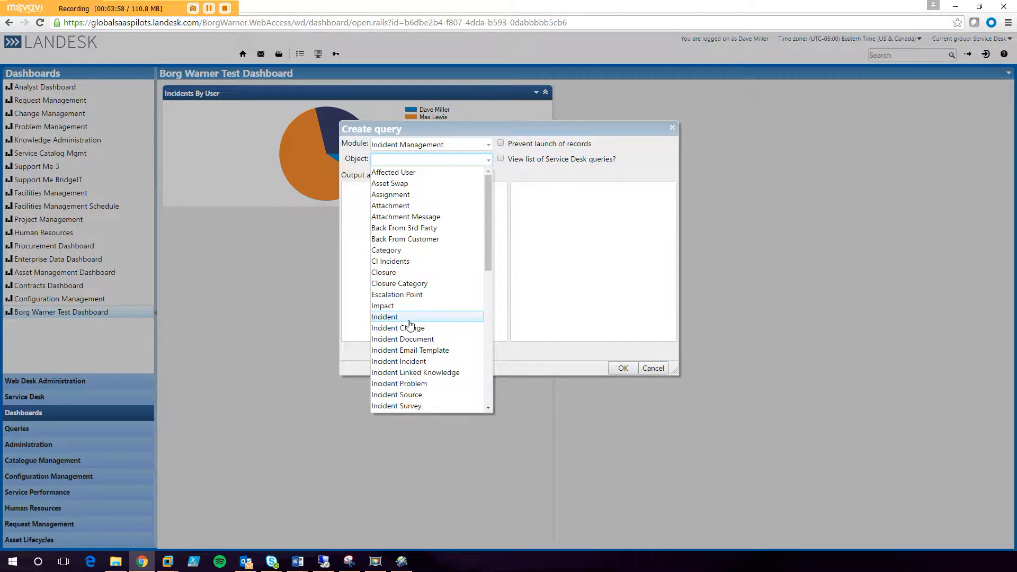
{"action": "left_click", "coordinate": [406, 317]}
{"action": "left_click", "coordinate": [500, 159]}
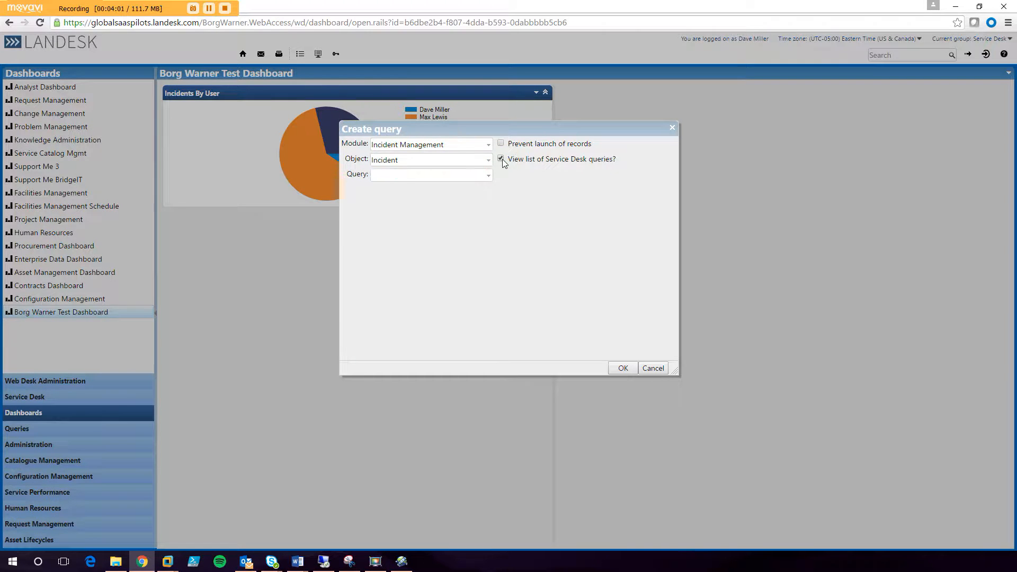
{"action": "left_click", "coordinate": [489, 176]}
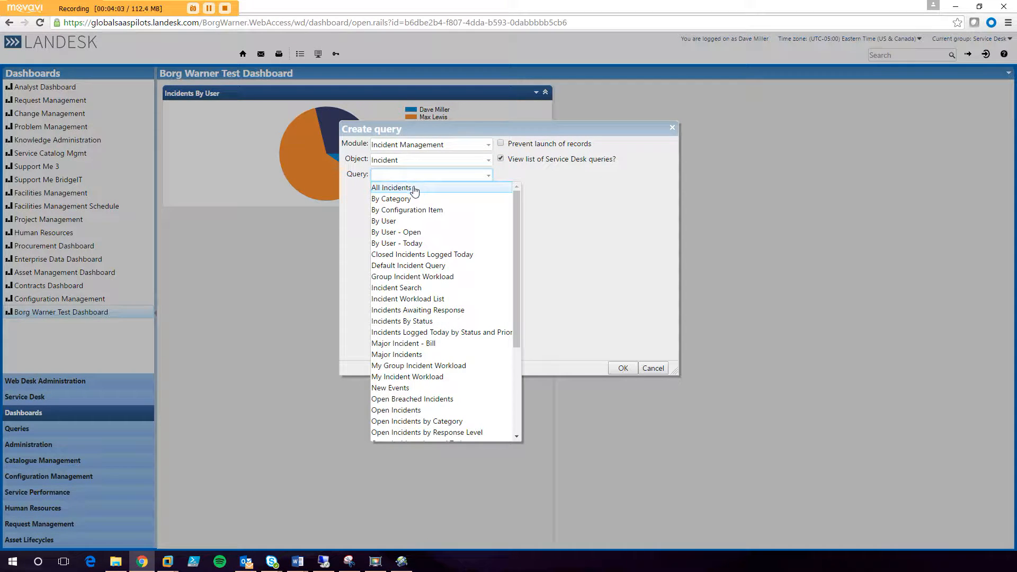
{"action": "left_click", "coordinate": [414, 185]}
{"action": "left_click", "coordinate": [623, 368]}
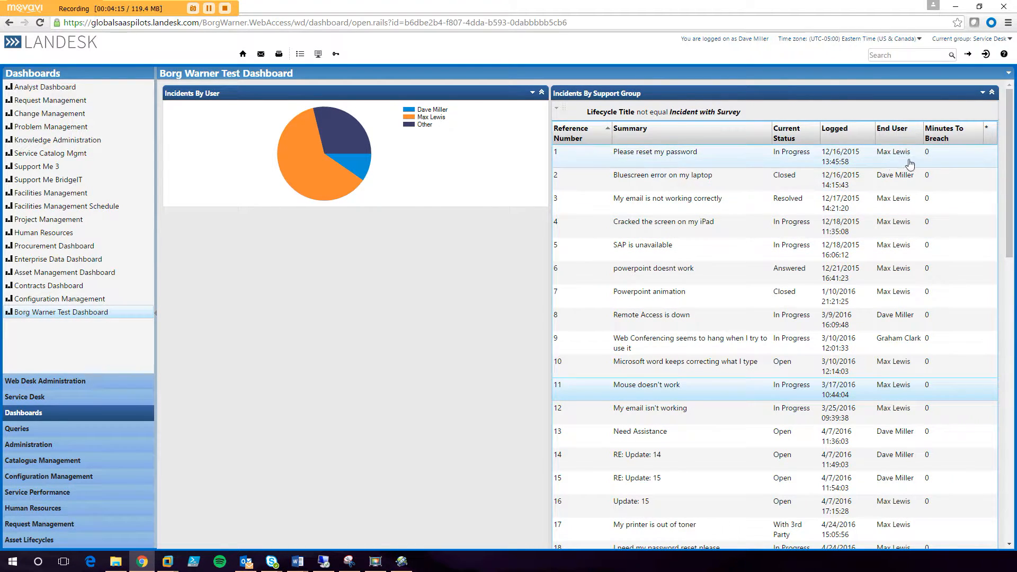
Add the Current Assigned Group attribute as a column in the Incidents By Support Group list.
{"action": "left_click", "coordinate": [986, 128]}
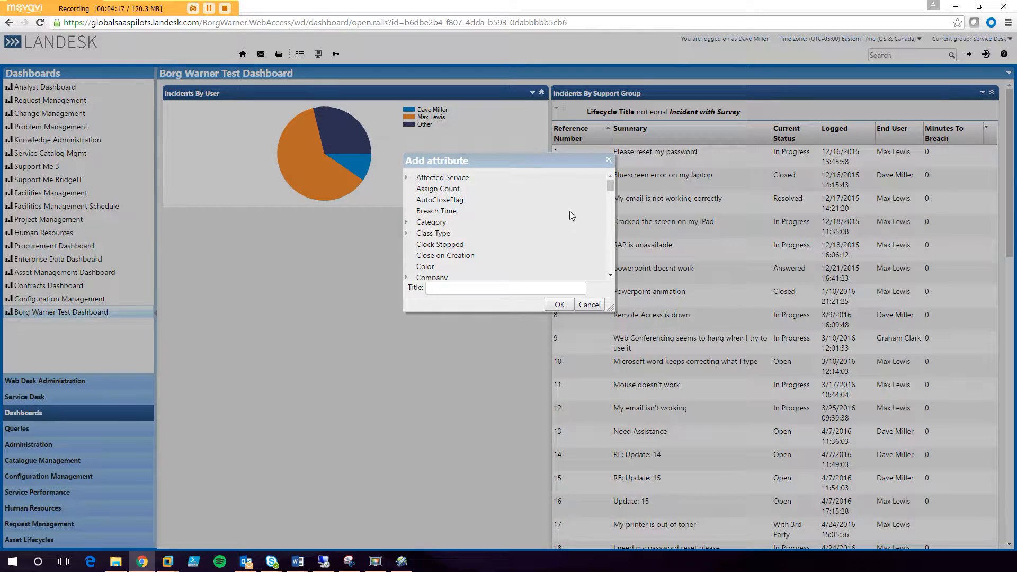
{"action": "left_click_drag", "start_coordinate": [610, 189], "coordinate": [612, 202]}
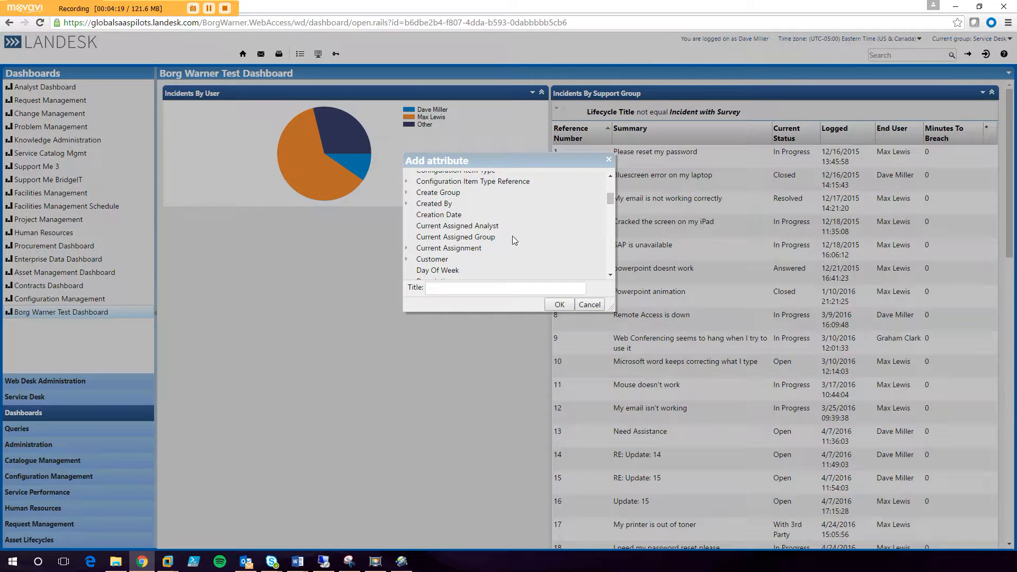
{"action": "left_click", "coordinate": [489, 238]}
{"action": "left_click", "coordinate": [560, 305]}
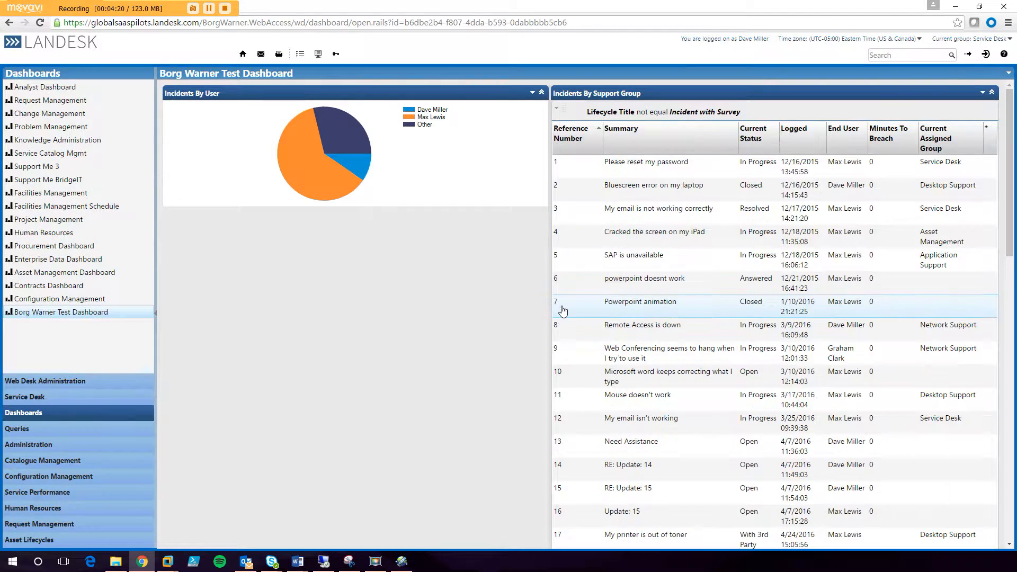
Group the Incidents By Support Group list ascending by Current Assigned Group and display it as a bar chart.
{"action": "left_click", "coordinate": [926, 140]}
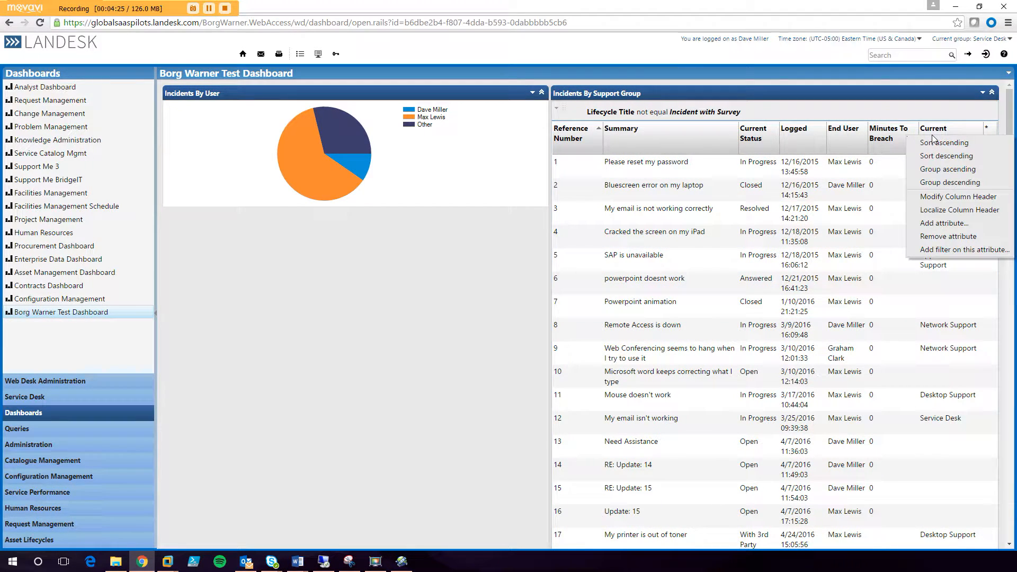
{"action": "left_click", "coordinate": [952, 169]}
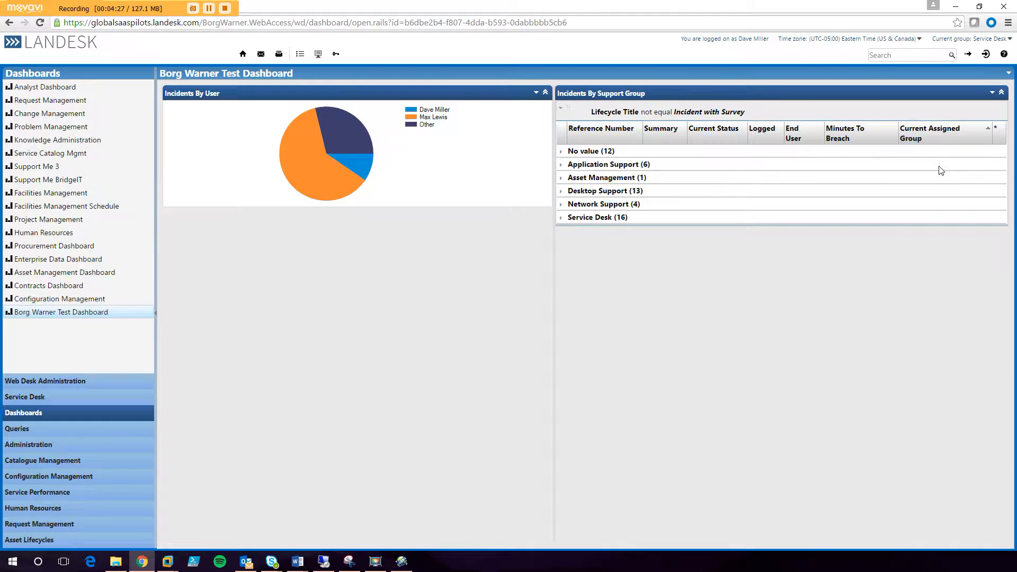
{"action": "left_click", "coordinate": [993, 94]}
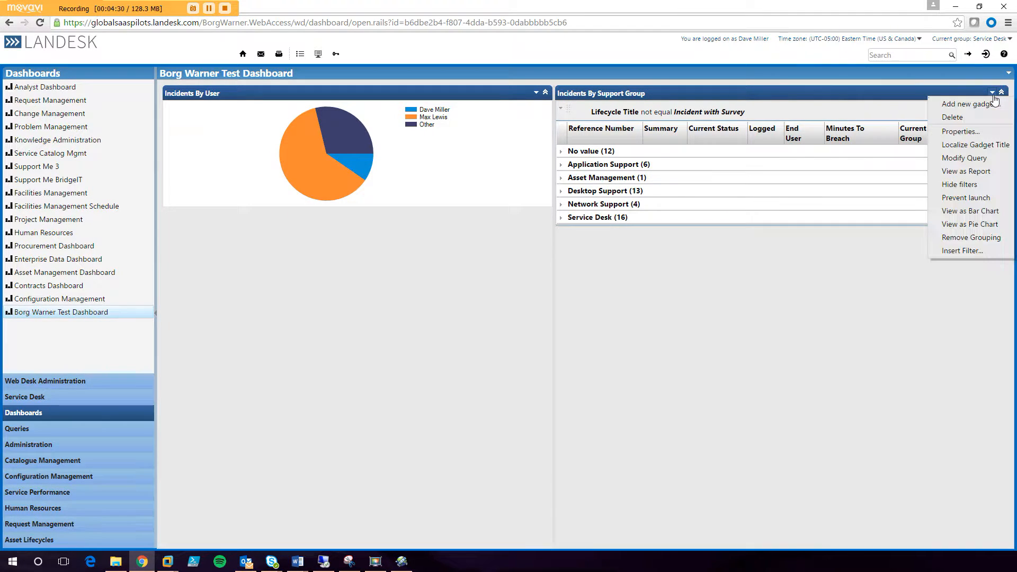
{"action": "left_click", "coordinate": [961, 211]}
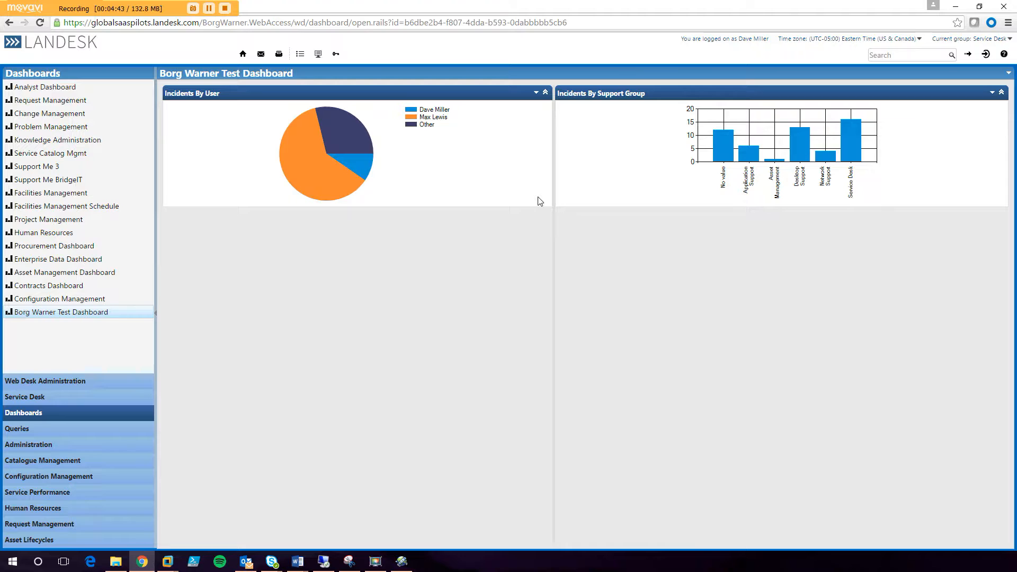
Add a Links gadget titled Incident Ticket Links below the pie chart in the first column.
{"action": "right_click", "coordinate": [271, 234]}
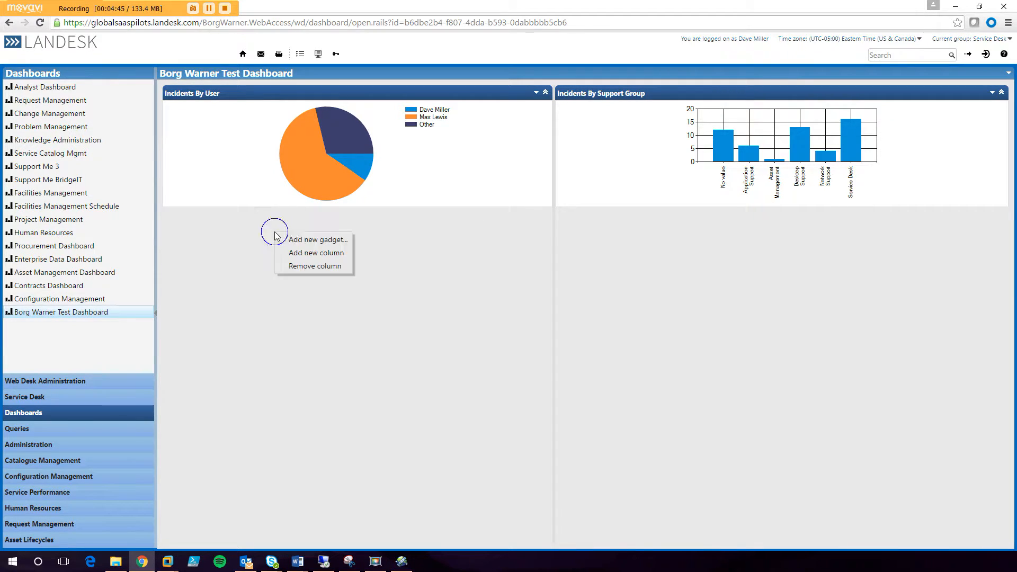
{"action": "left_click", "coordinate": [335, 242]}
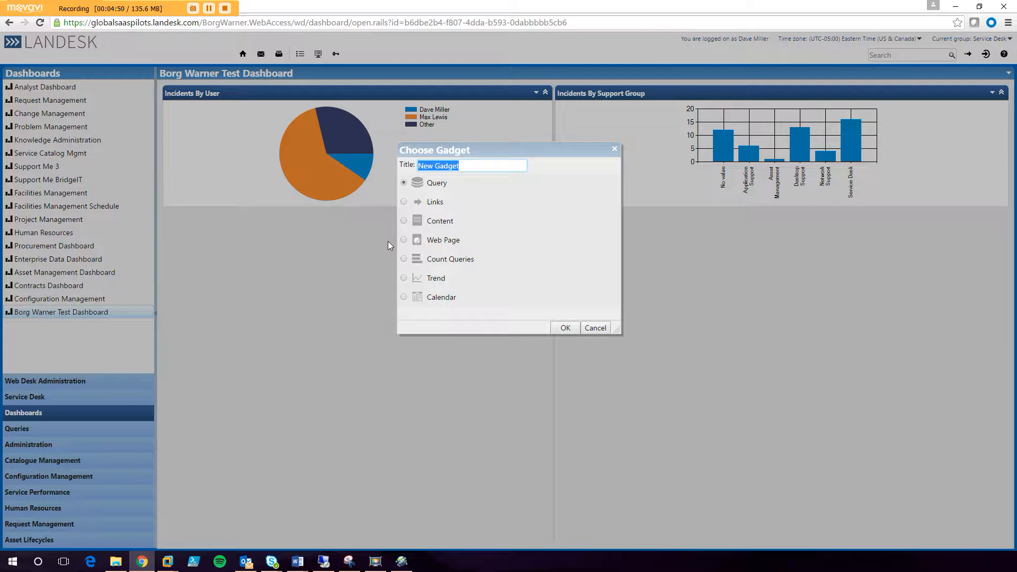
{"action": "left_click", "coordinate": [405, 202]}
{"action": "left_click_drag", "start_coordinate": [497, 170], "coordinate": [365, 158]}
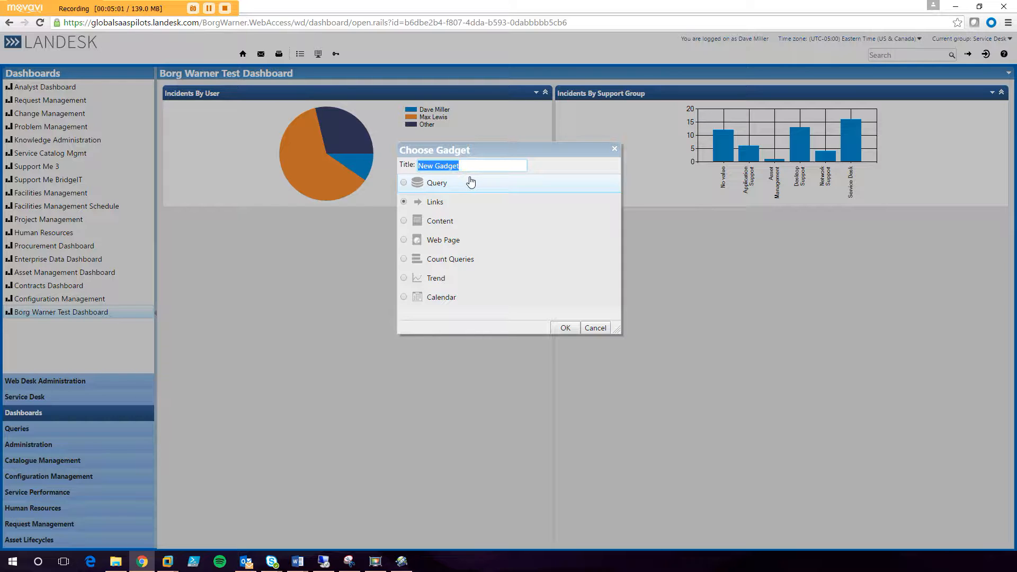
{"action": "key", "text": "BackSpace"}
{"action": "type", "text": "Incident Ticket Links"}
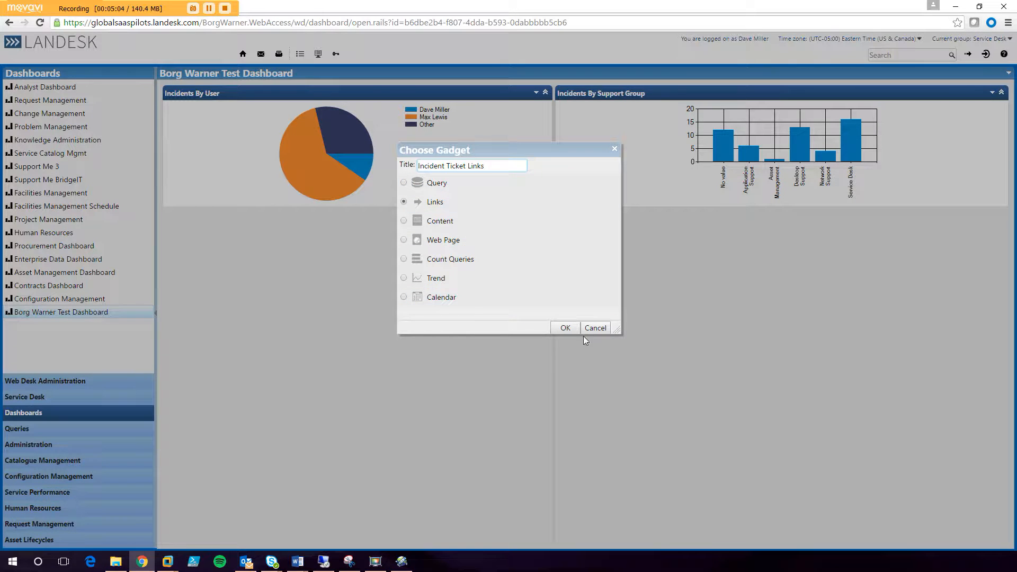
{"action": "left_click", "coordinate": [565, 328]}
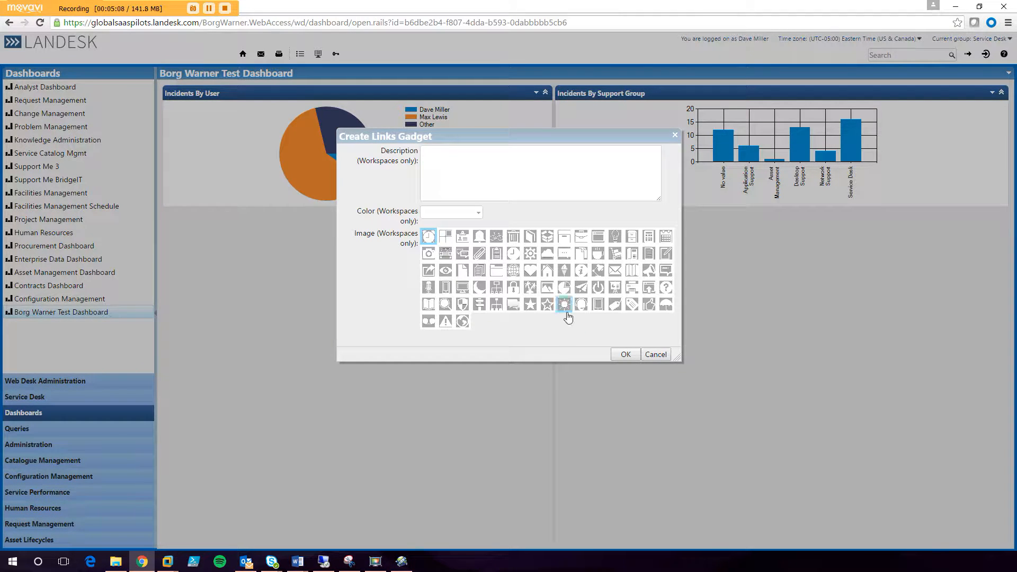
Give the links gadget the description Incident Links, colour #F15C21 and the image following the crescent moon, and create it.
{"action": "left_click", "coordinate": [452, 159]}
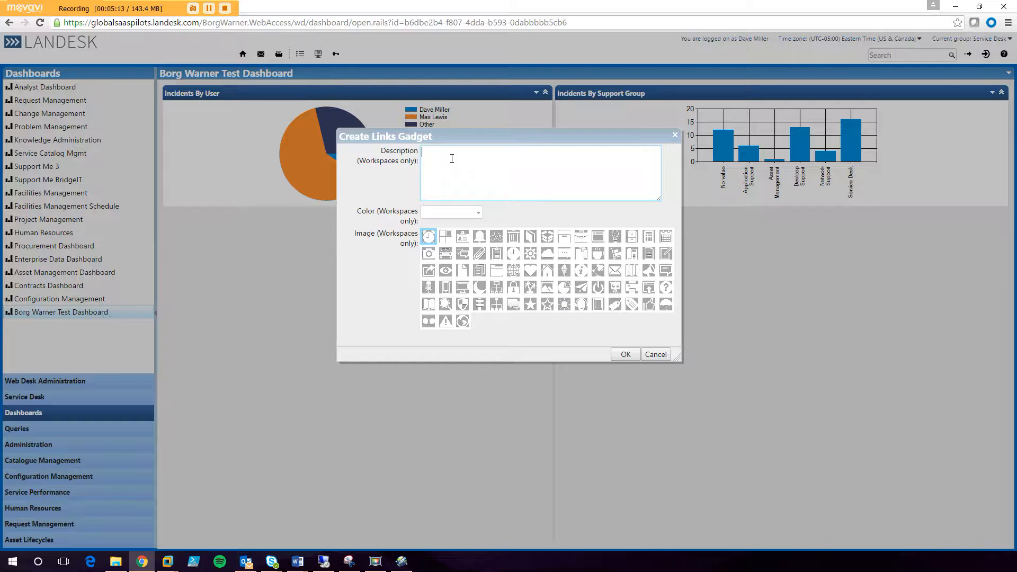
{"action": "type", "text": "Incident Links"}
{"action": "left_click", "coordinate": [477, 214]}
{"action": "left_click", "coordinate": [436, 244]}
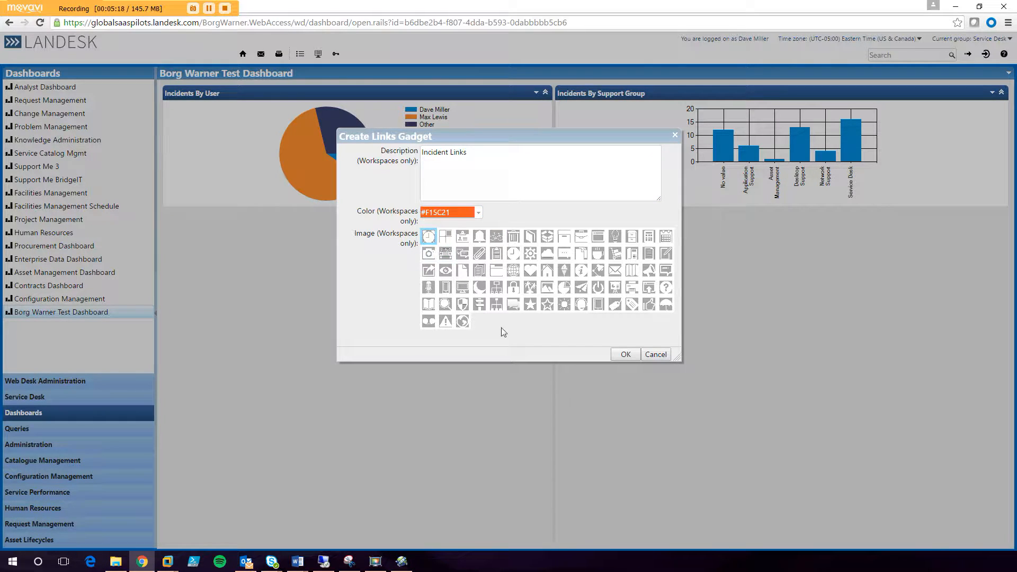
{"action": "left_click", "coordinate": [497, 287]}
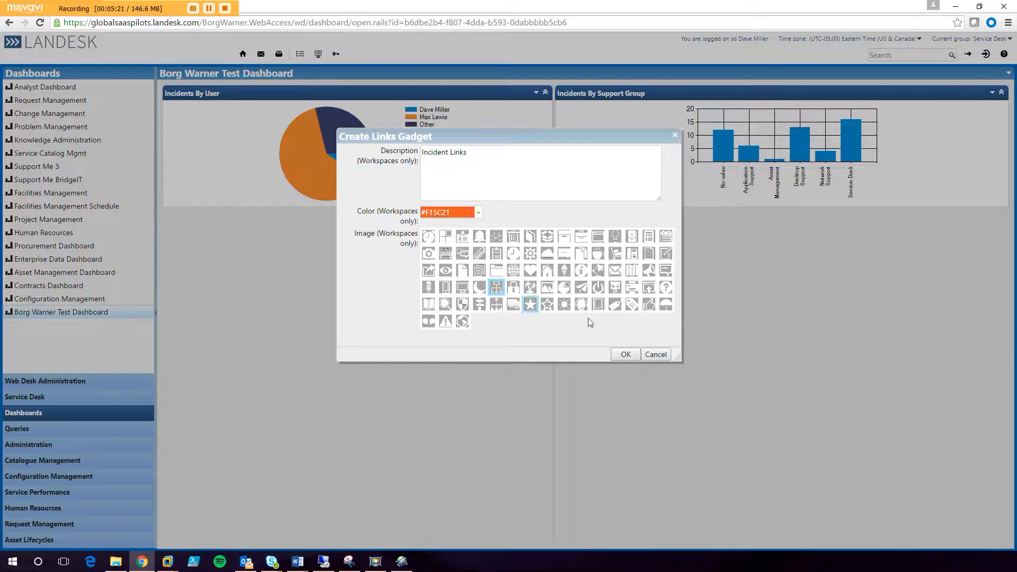
{"action": "left_click", "coordinate": [625, 355]}
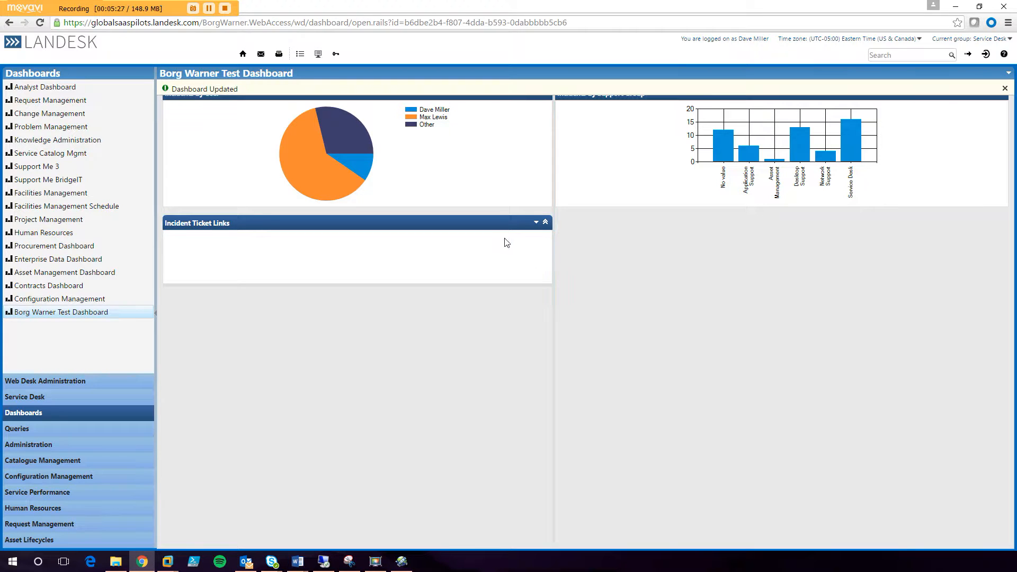
Start a query link in Incident Ticket Links with title and description All Incidents, colour #D00A2D and the third image.
{"action": "left_click", "coordinate": [536, 224]}
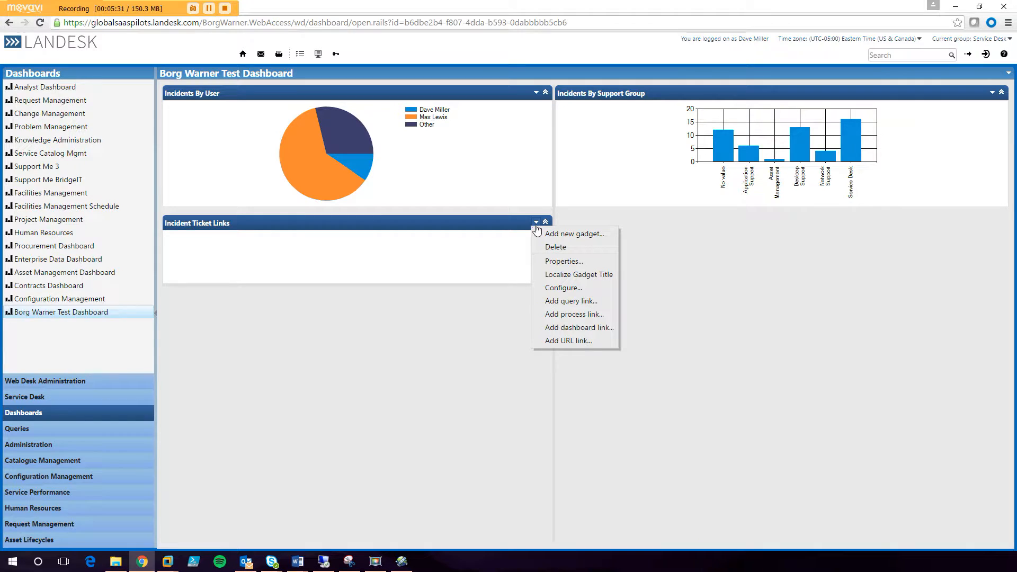
{"action": "left_click", "coordinate": [574, 301]}
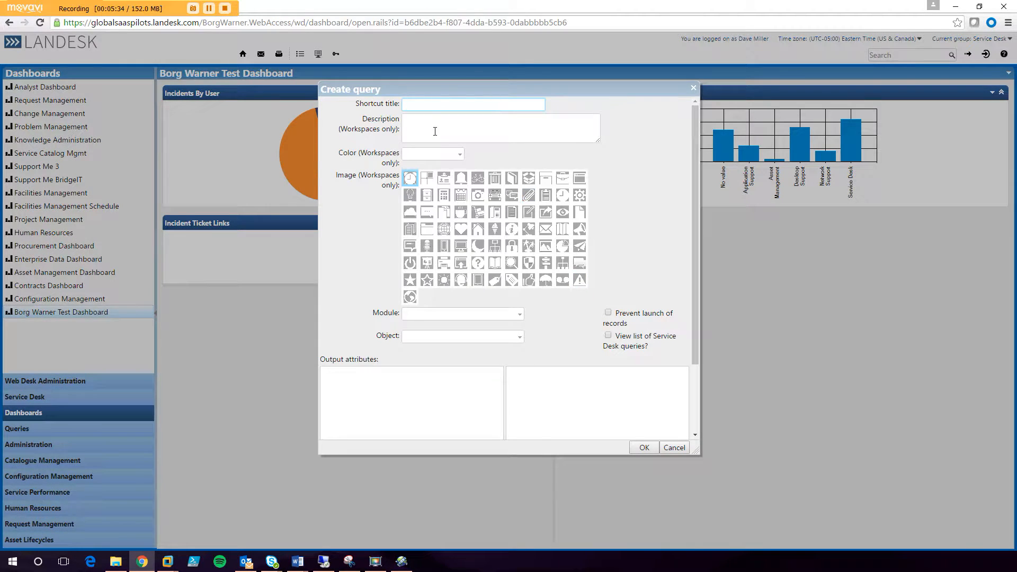
{"action": "type", "text": "All Incidents"}
{"action": "left_click", "coordinate": [496, 127]}
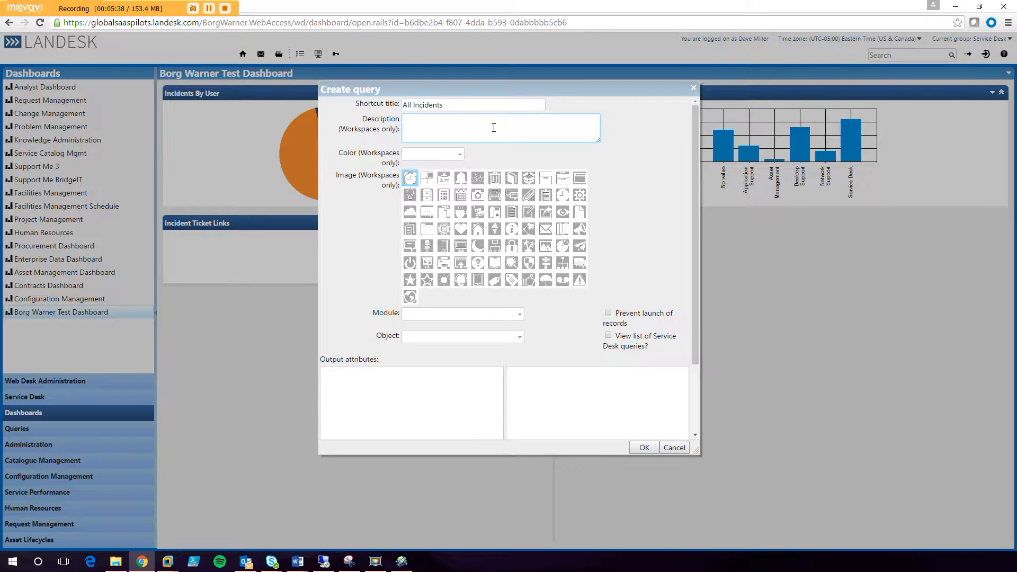
{"action": "type", "text": "All Incidents"}
{"action": "left_click", "coordinate": [460, 154]}
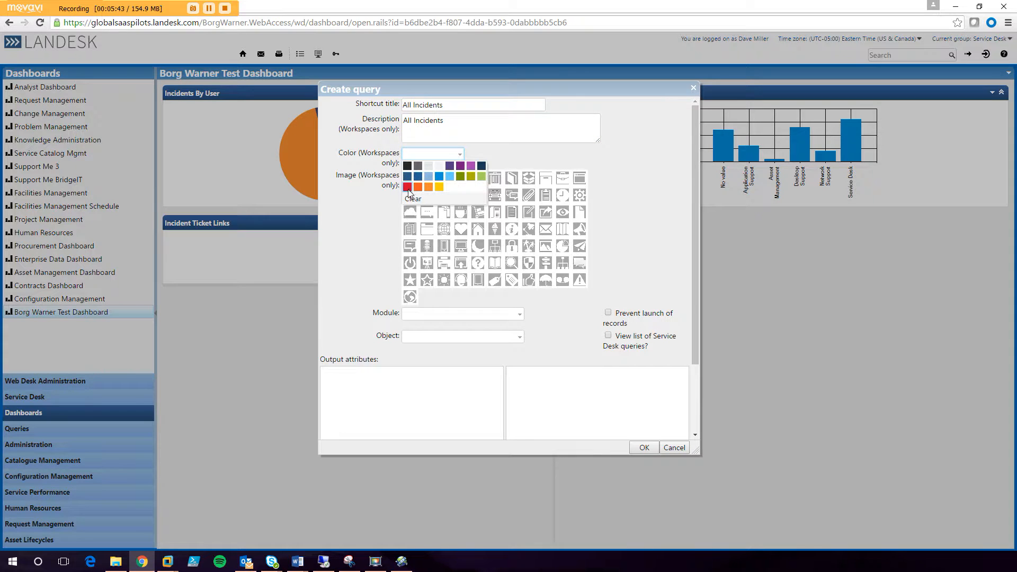
{"action": "left_click", "coordinate": [412, 193]}
{"action": "left_click", "coordinate": [443, 178]}
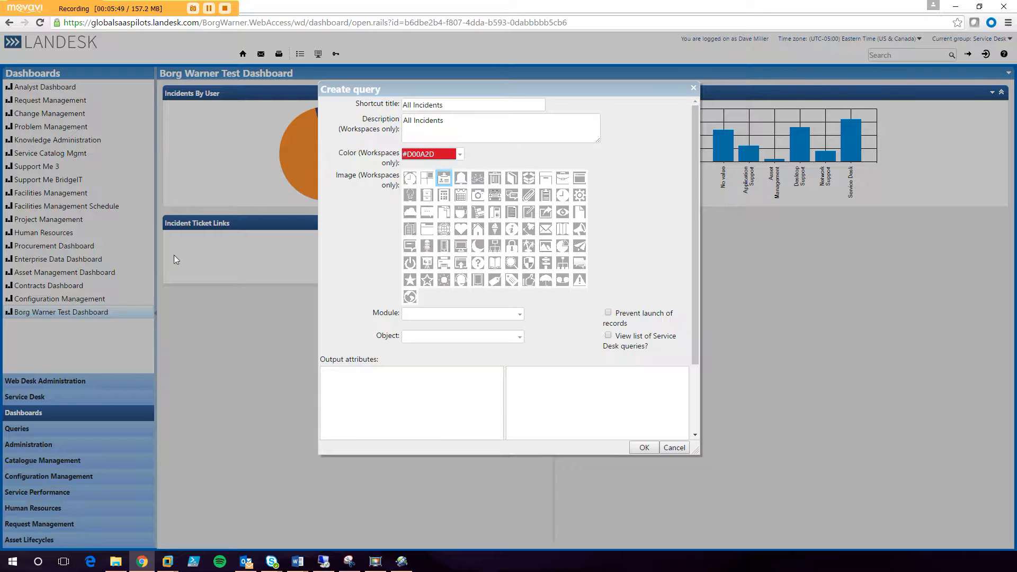
Base the link on the Incident Management module, Incident object and All Incidents Service Desk query, create it, and test it from the dashboard.
{"action": "left_click", "coordinate": [512, 313]}
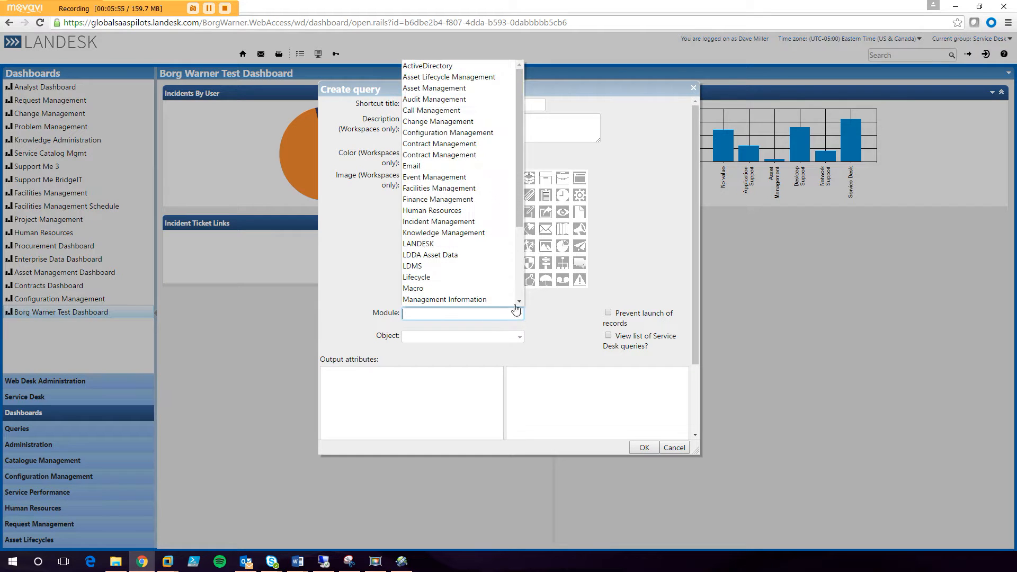
{"action": "left_click", "coordinate": [453, 216]}
{"action": "left_click", "coordinate": [519, 337]}
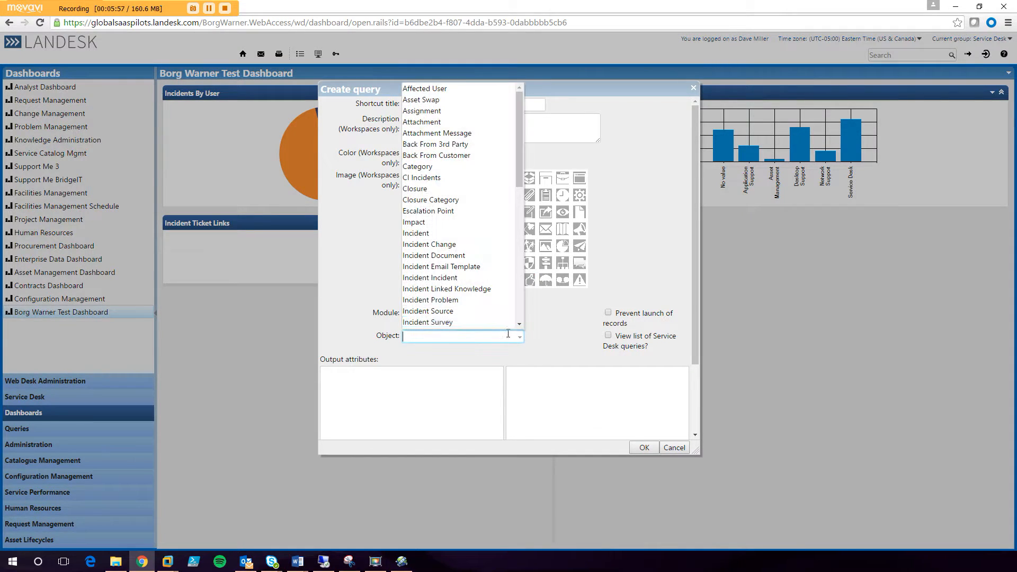
{"action": "left_click", "coordinate": [423, 231]}
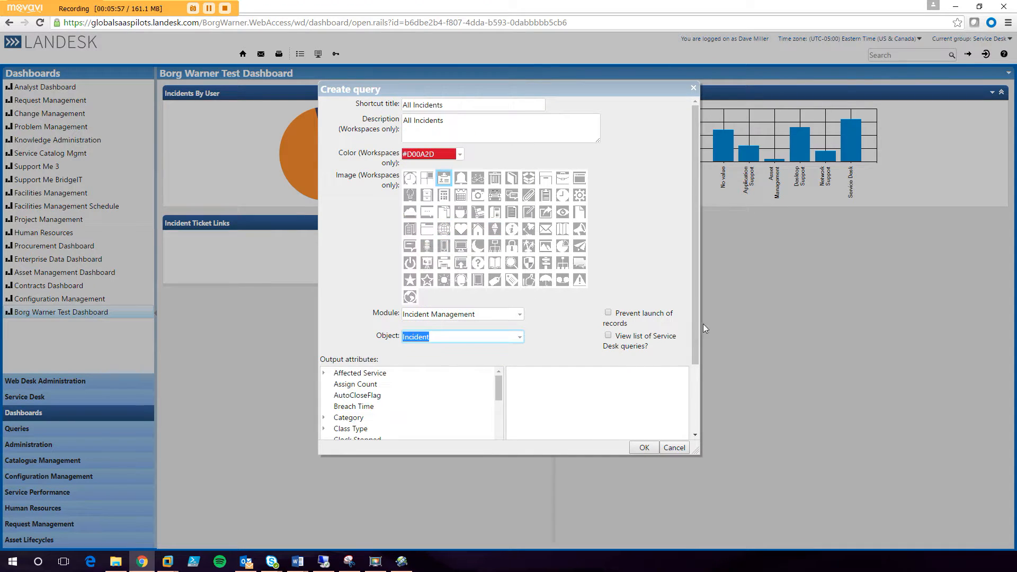
{"action": "left_click", "coordinate": [608, 335]}
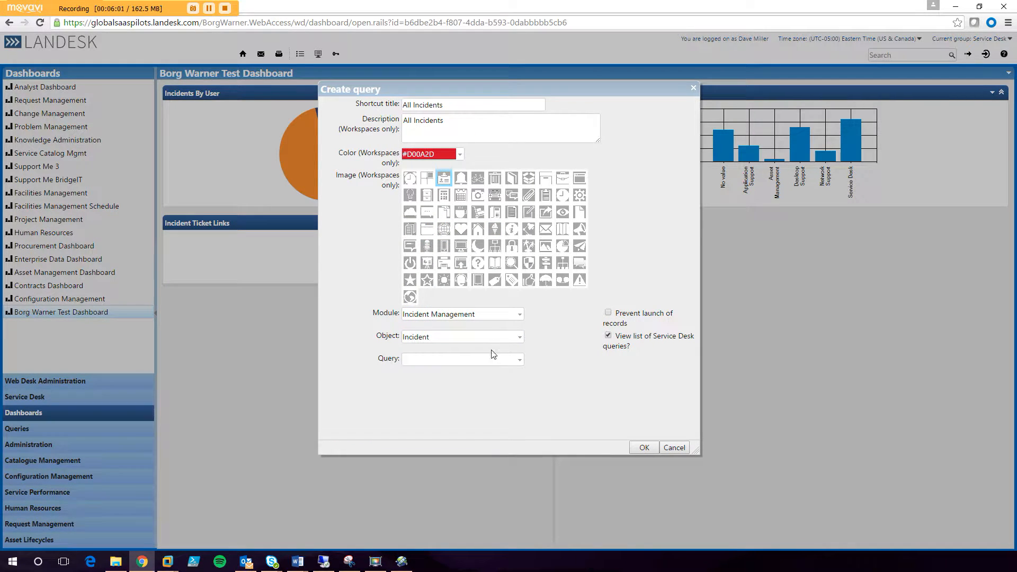
{"action": "left_click", "coordinate": [517, 361]}
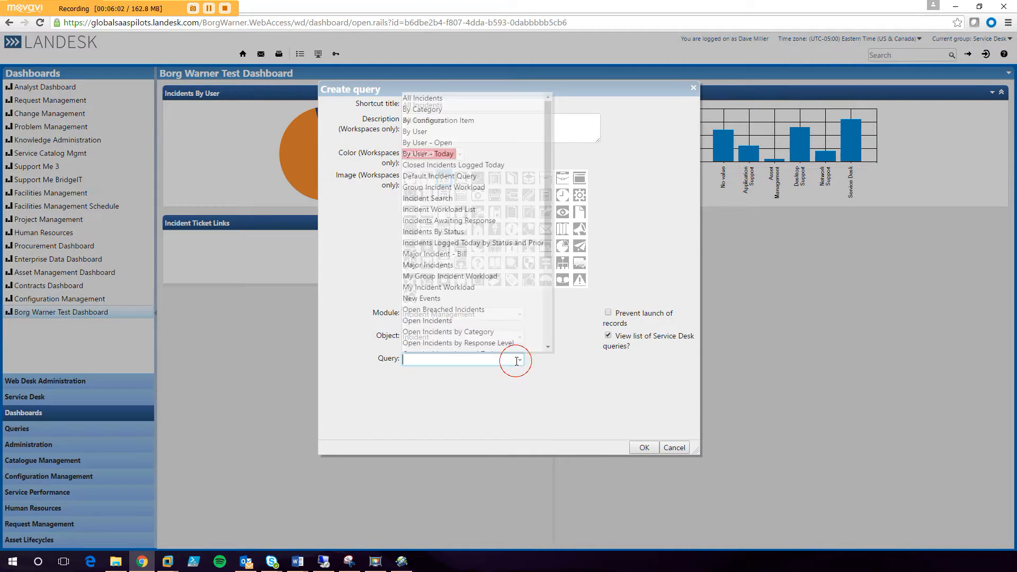
{"action": "left_click", "coordinate": [456, 98]}
{"action": "left_click", "coordinate": [644, 448]}
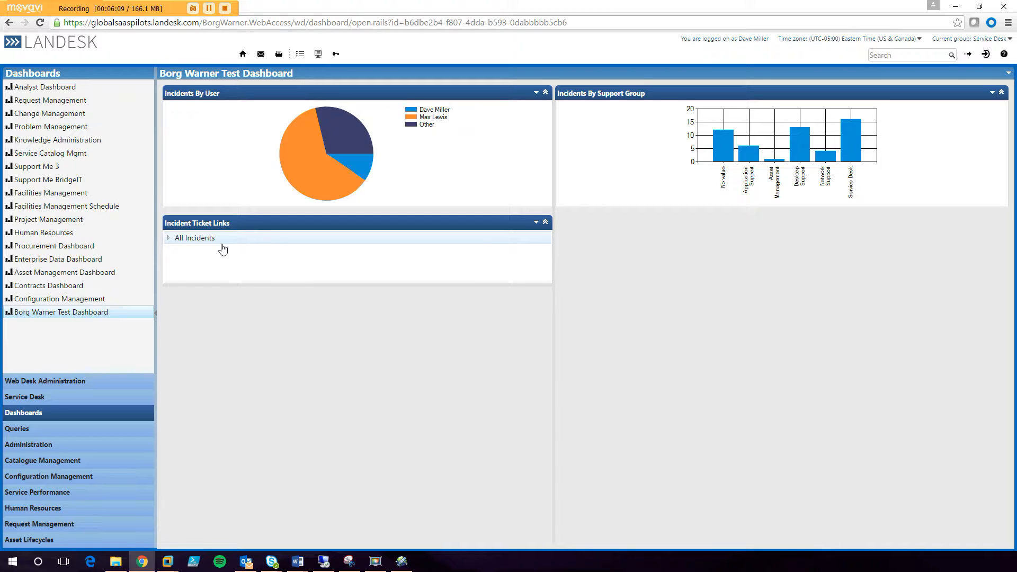
{"action": "left_click", "coordinate": [190, 240]}
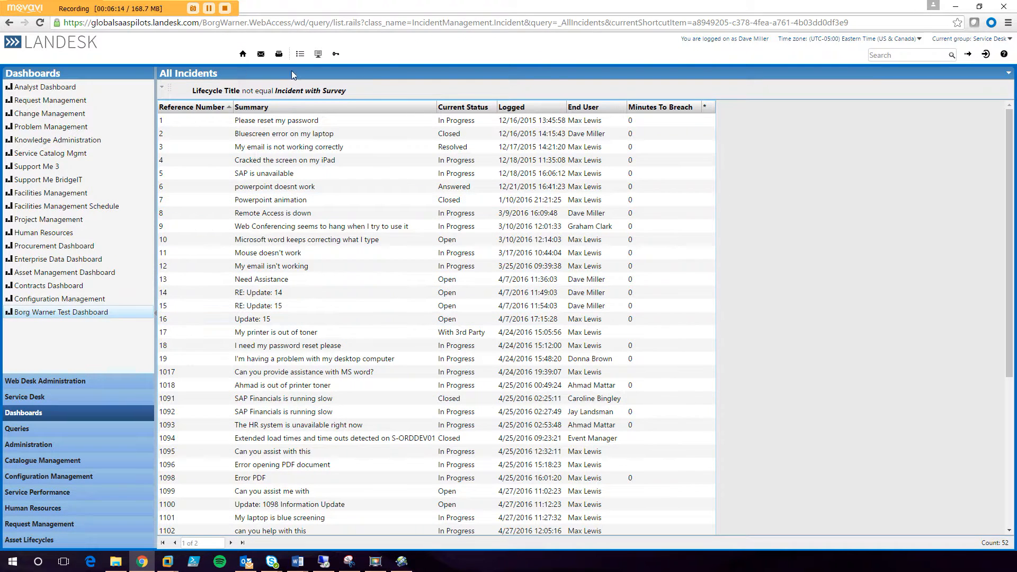
{"action": "left_click", "coordinate": [85, 312]}
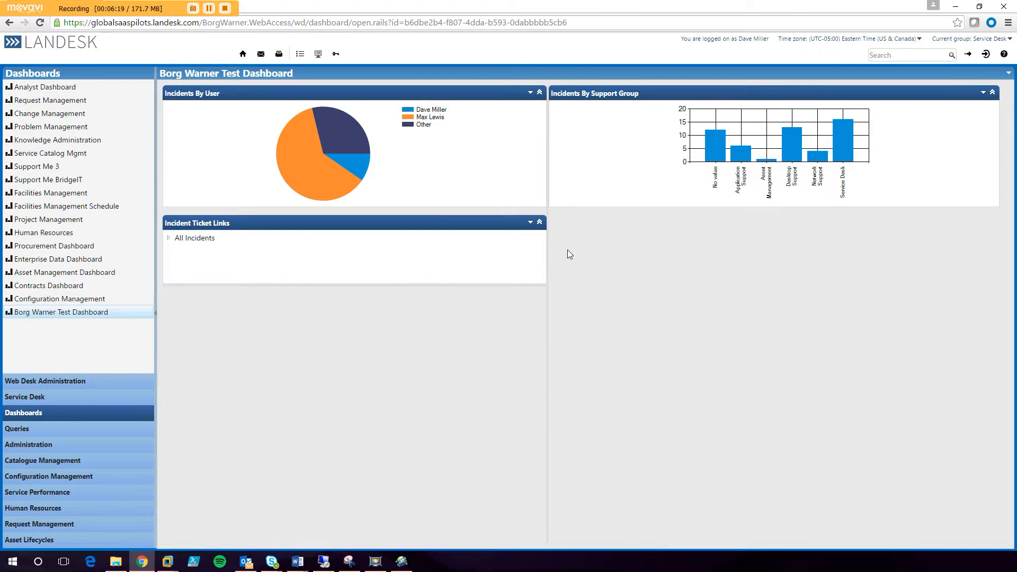
Start a process link in Incident Ticket Links with title and description Create Incident, colour #0494D7 and the house image.
{"action": "left_click", "coordinate": [531, 222]}
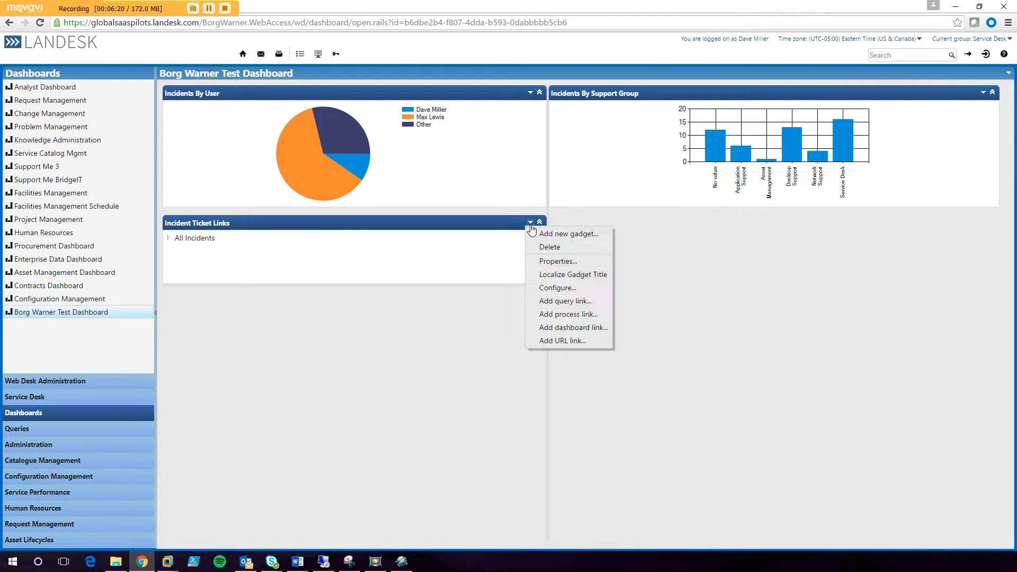
{"action": "left_click", "coordinate": [561, 318]}
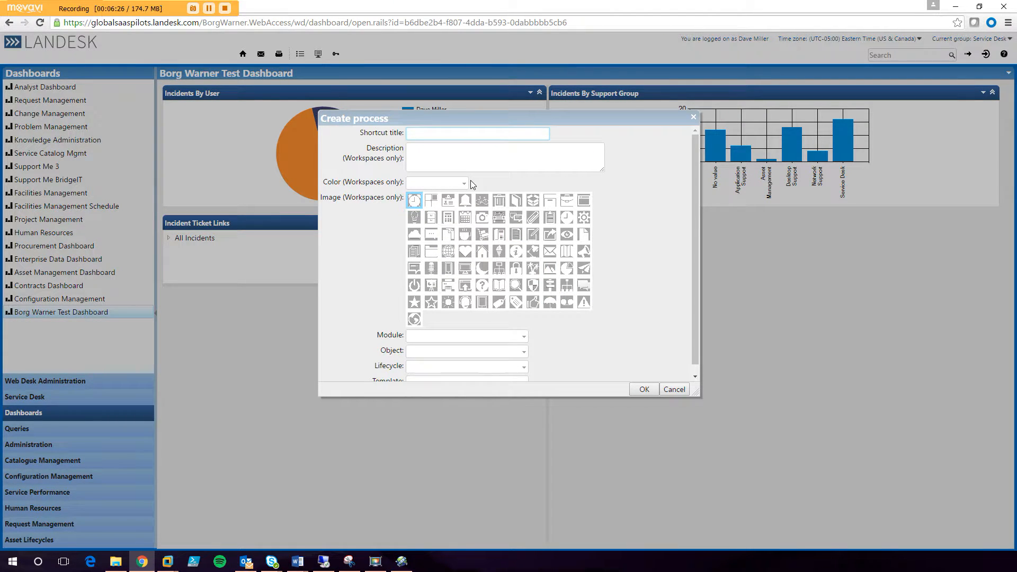
{"action": "type", "text": "Create Incident"}
{"action": "key", "text": "Tab"}
{"action": "type", "text": "Create In"}
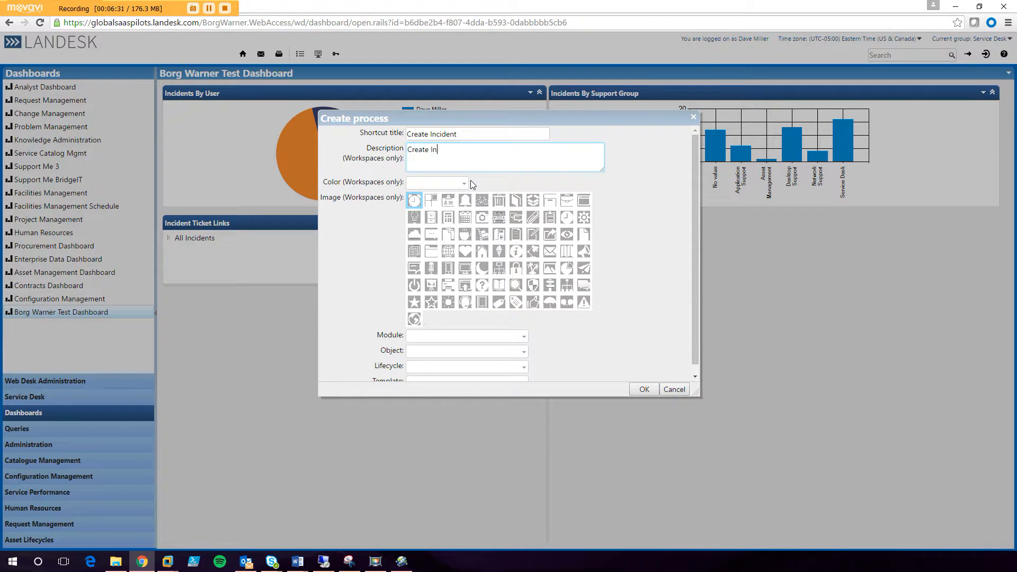
{"action": "left_click", "coordinate": [461, 182]}
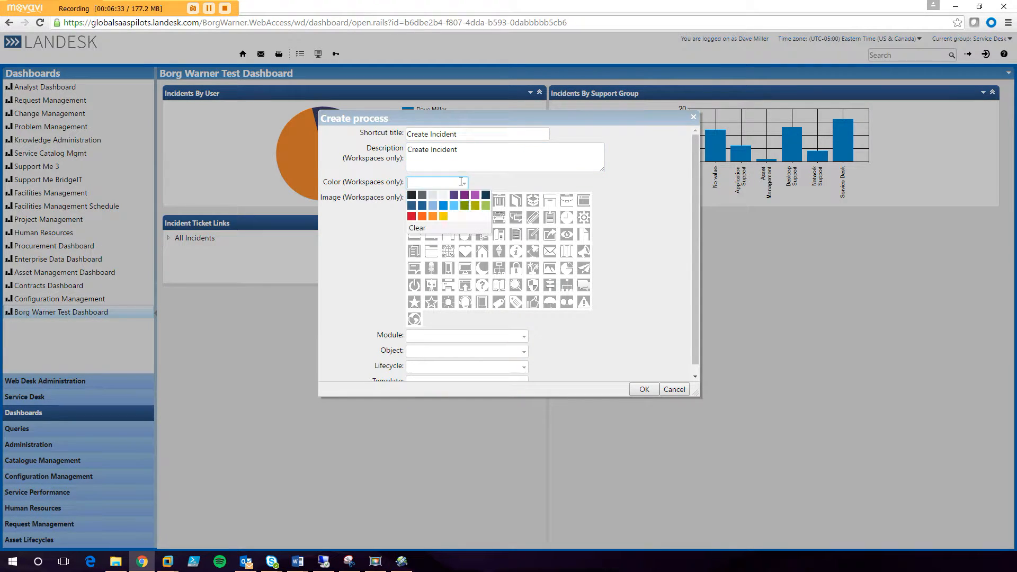
{"action": "left_click", "coordinate": [443, 206]}
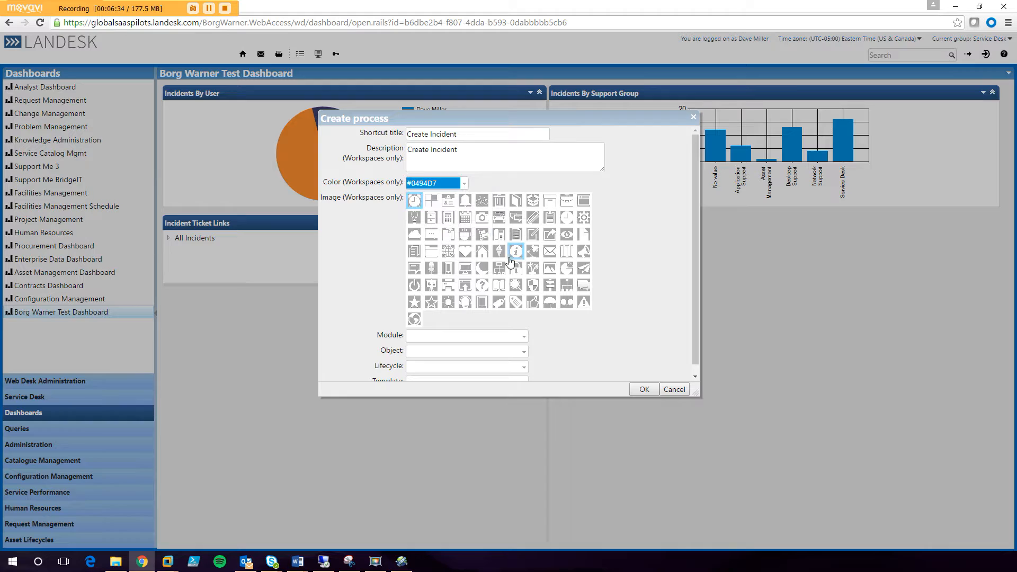
{"action": "left_click", "coordinate": [481, 253]}
Set the process link to module Incident Management, object Incident and lifecycle Customer Incident, create it, and test it from the dashboard.
{"action": "left_click", "coordinate": [522, 336]}
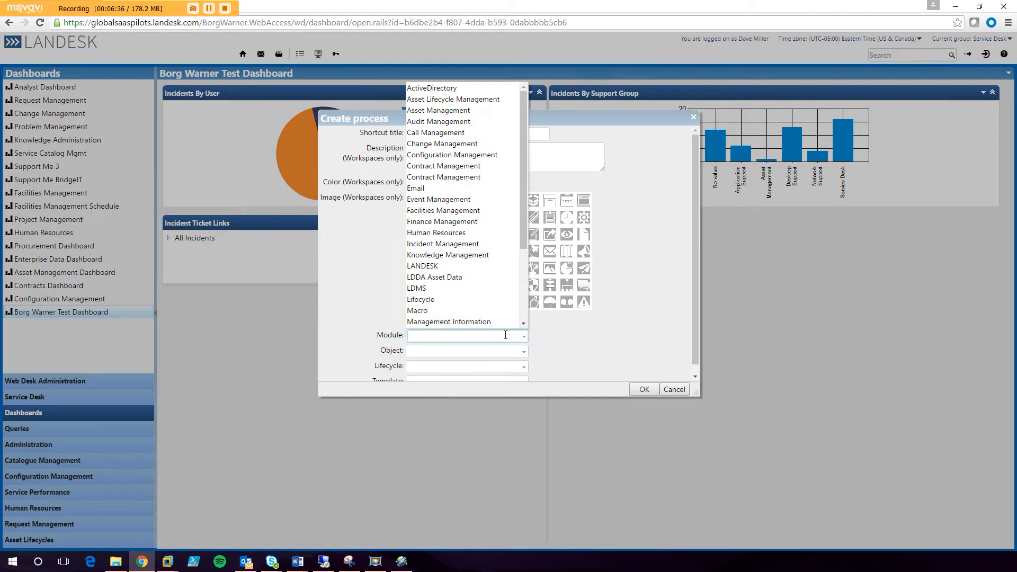
{"action": "left_click", "coordinate": [466, 244]}
{"action": "left_click", "coordinate": [480, 351]}
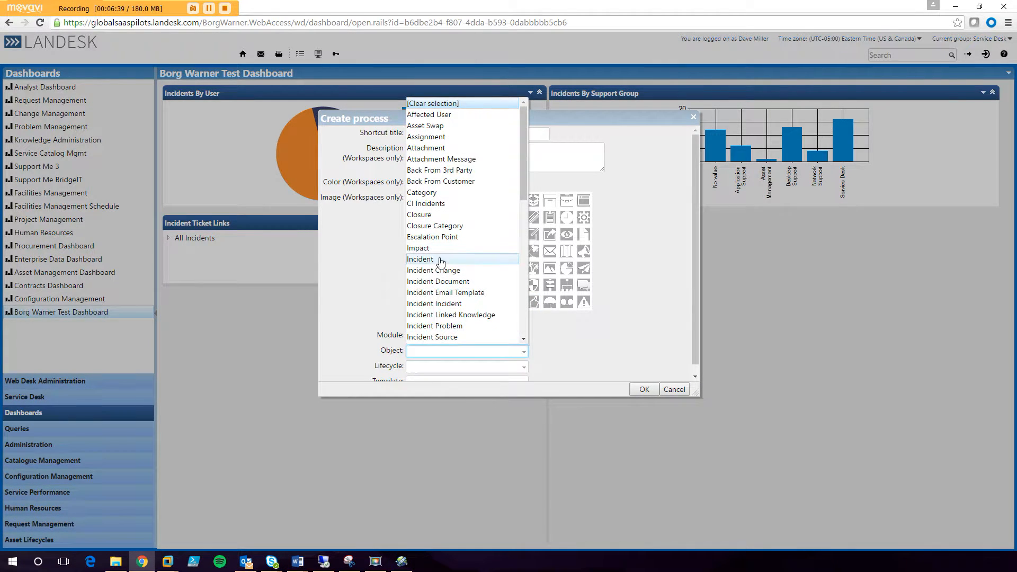
{"action": "left_click", "coordinate": [439, 259]}
{"action": "scroll", "coordinate": [463, 350], "scroll_direction": "down", "scroll_amount": 1}
{"action": "left_click", "coordinate": [467, 356]}
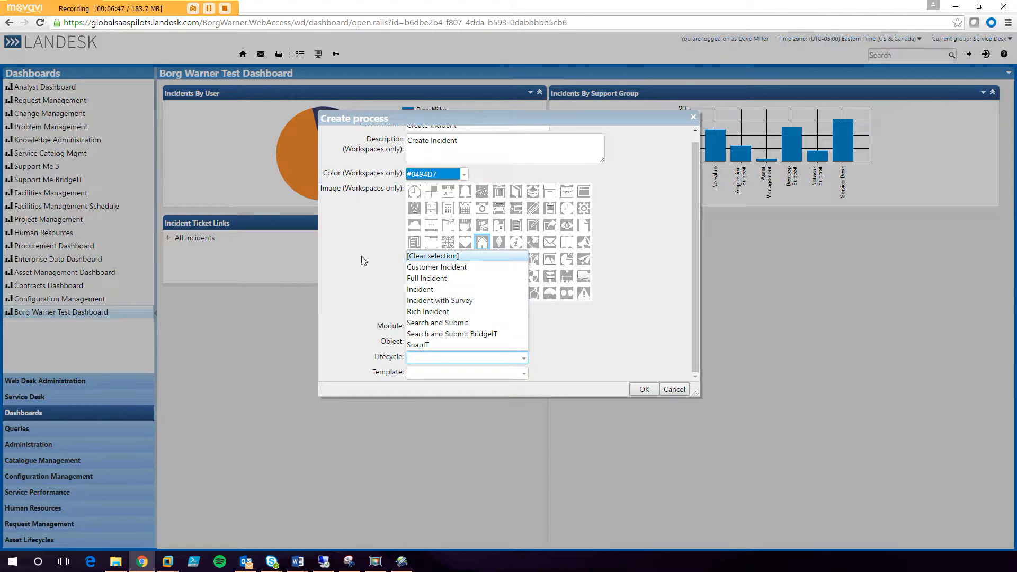
{"action": "left_click", "coordinate": [449, 267]}
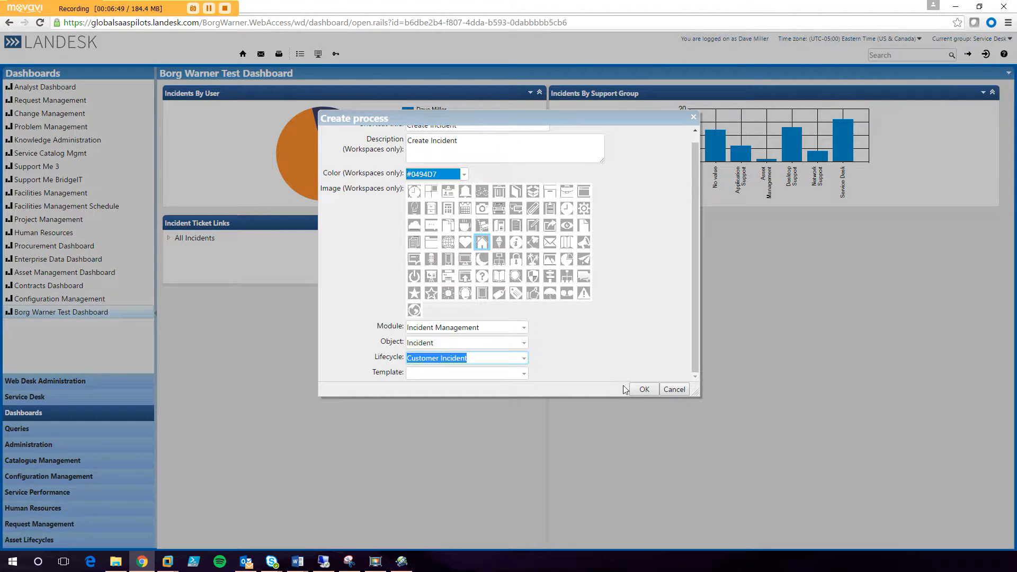
{"action": "left_click", "coordinate": [642, 392]}
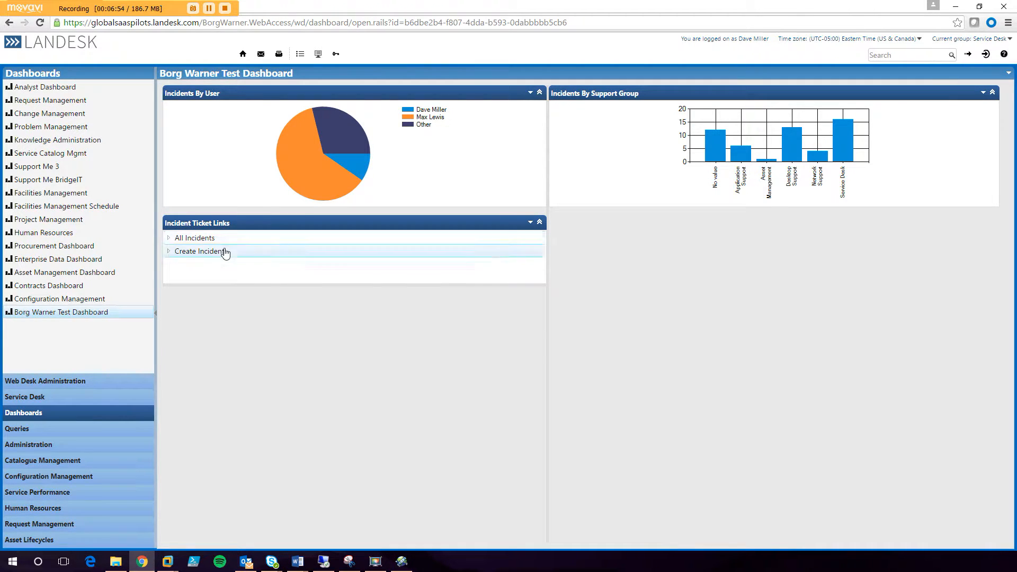
{"action": "left_click", "coordinate": [206, 252]}
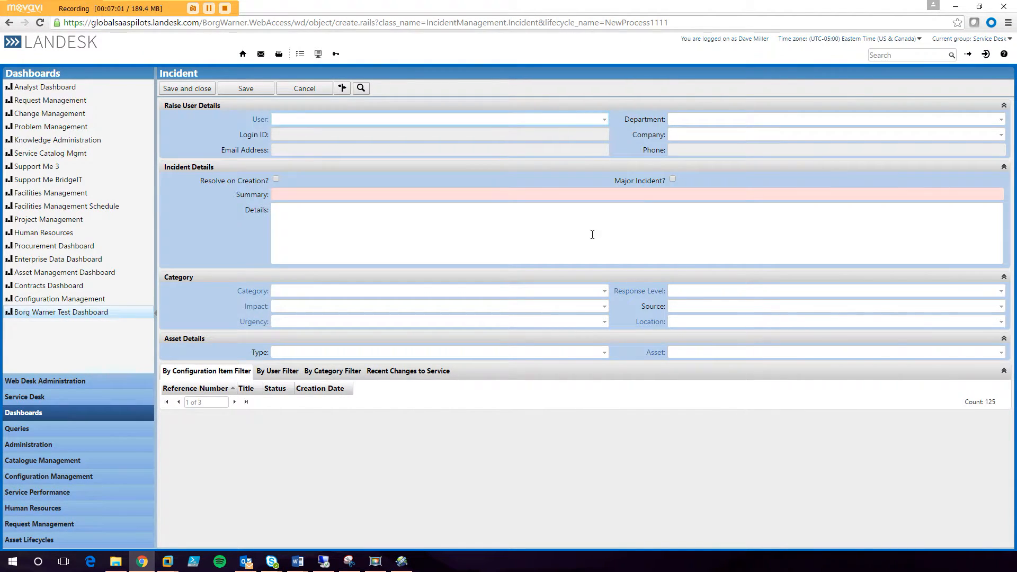
{"action": "left_click", "coordinate": [84, 313]}
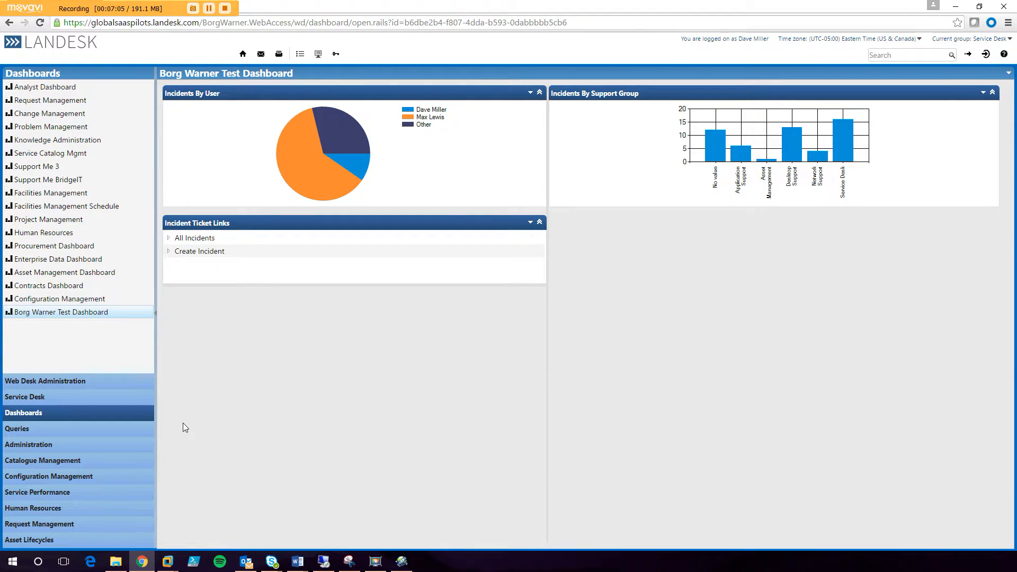
Add a Query gadget titled P1 + P2 Incidents below the bar chart in the second column.
{"action": "right_click", "coordinate": [609, 238]}
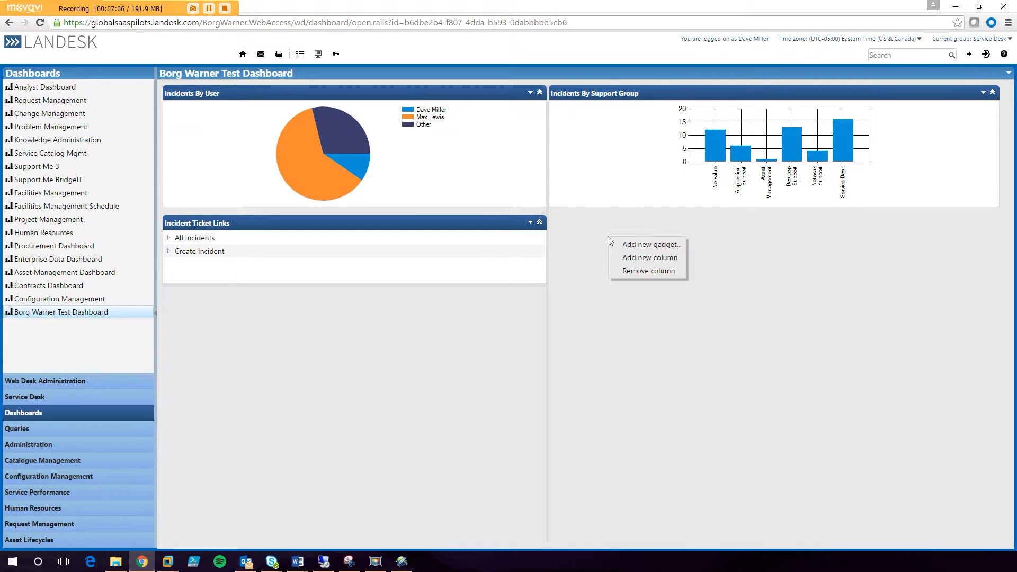
{"action": "left_click", "coordinate": [625, 241]}
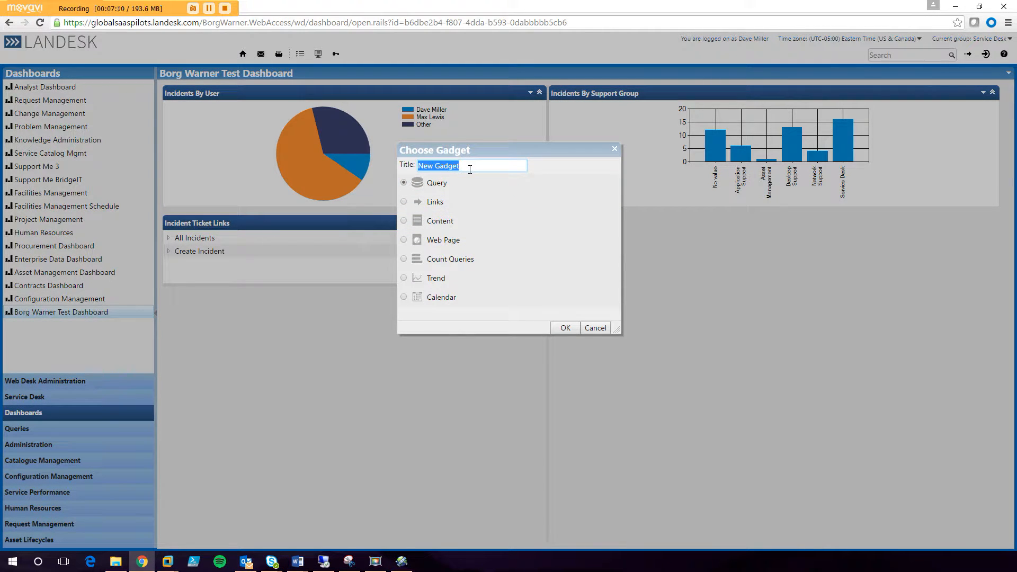
{"action": "type", "text": "P1"}
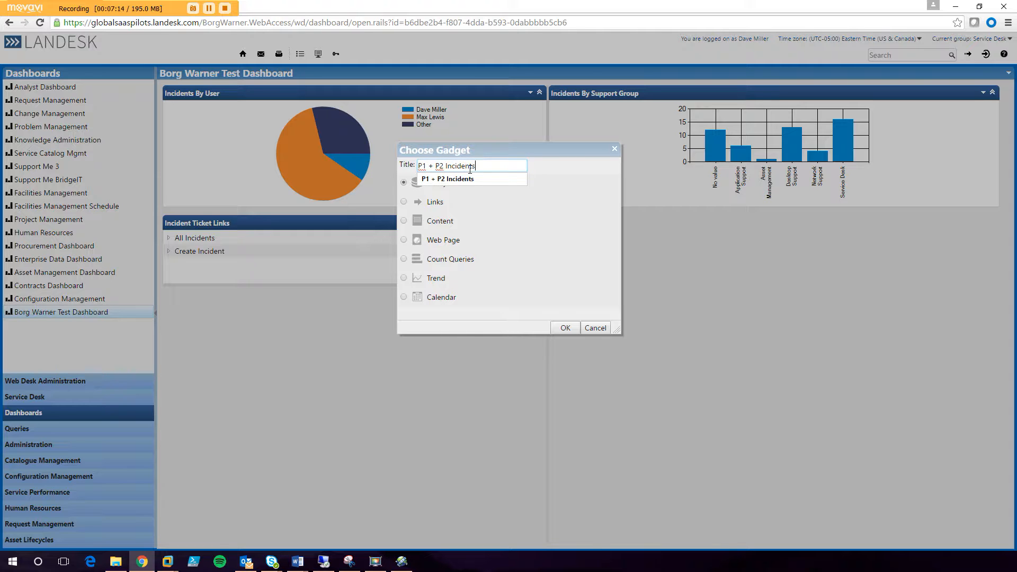
{"action": "type", "text": " + P2 Incidents"}
{"action": "left_click", "coordinate": [572, 330]}
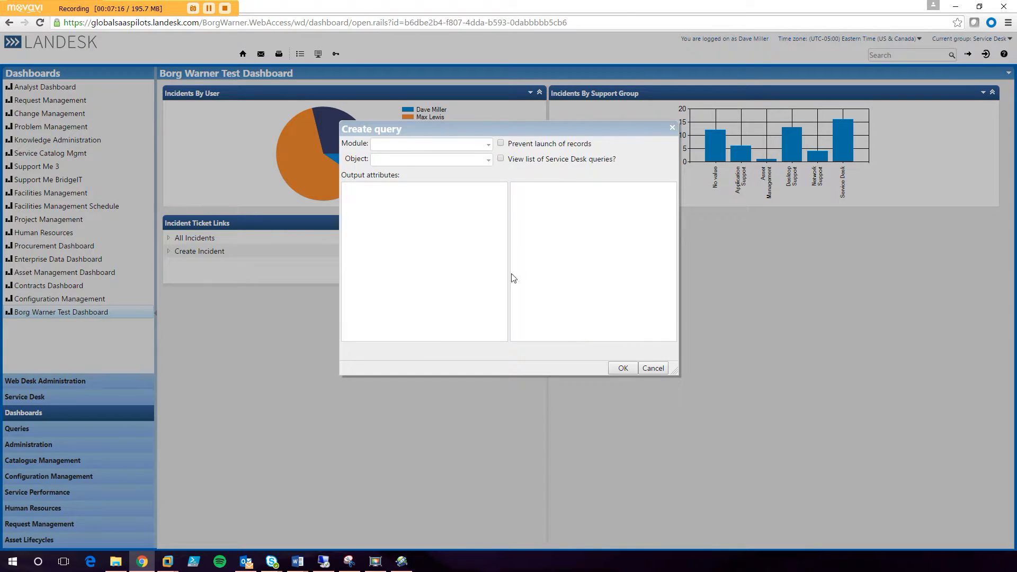
Base the gadget on the Incident Management module, Incident object and All Incidents Service Desk query, and create it.
{"action": "left_click", "coordinate": [408, 145]}
{"action": "left_click", "coordinate": [399, 307]}
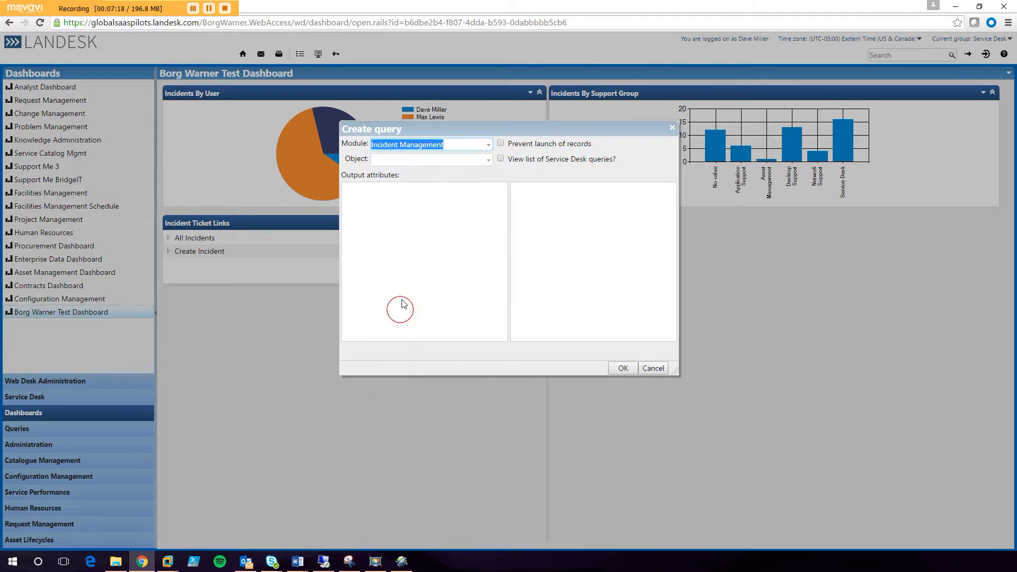
{"action": "left_click", "coordinate": [414, 159]}
{"action": "left_click", "coordinate": [387, 316]}
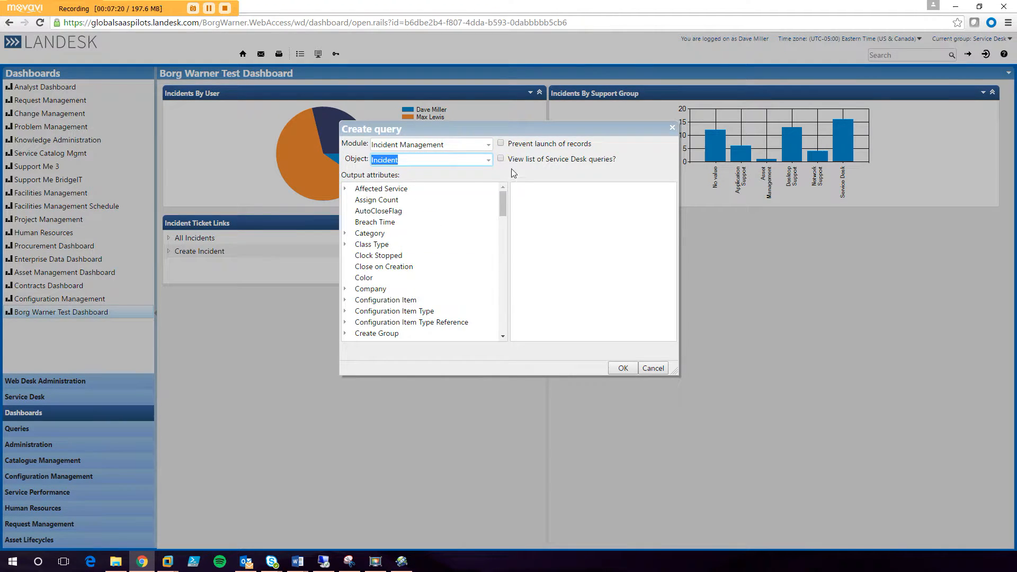
{"action": "left_click", "coordinate": [499, 159]}
{"action": "left_click", "coordinate": [474, 175]}
{"action": "left_click", "coordinate": [438, 189]}
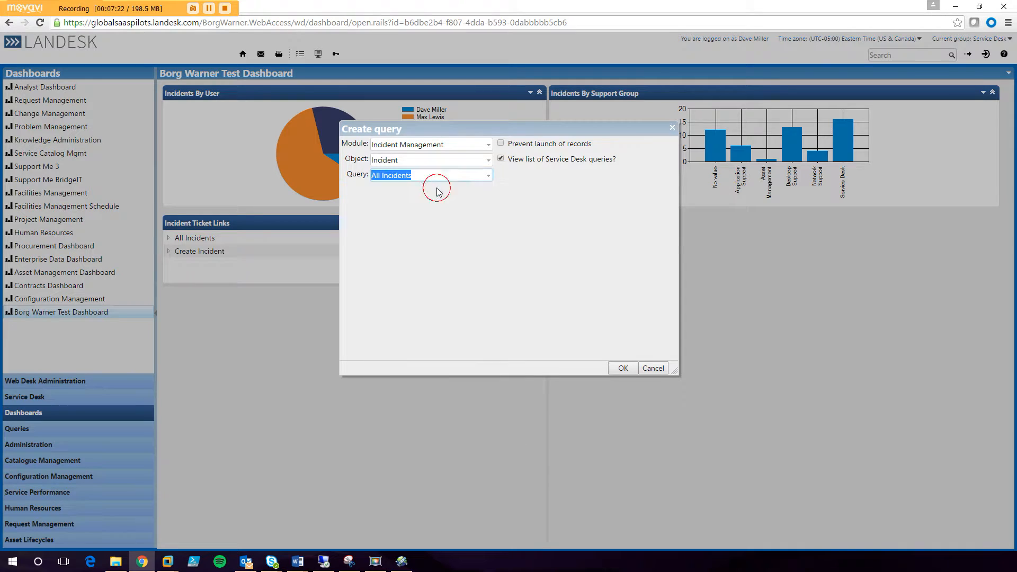
{"action": "left_click", "coordinate": [621, 366]}
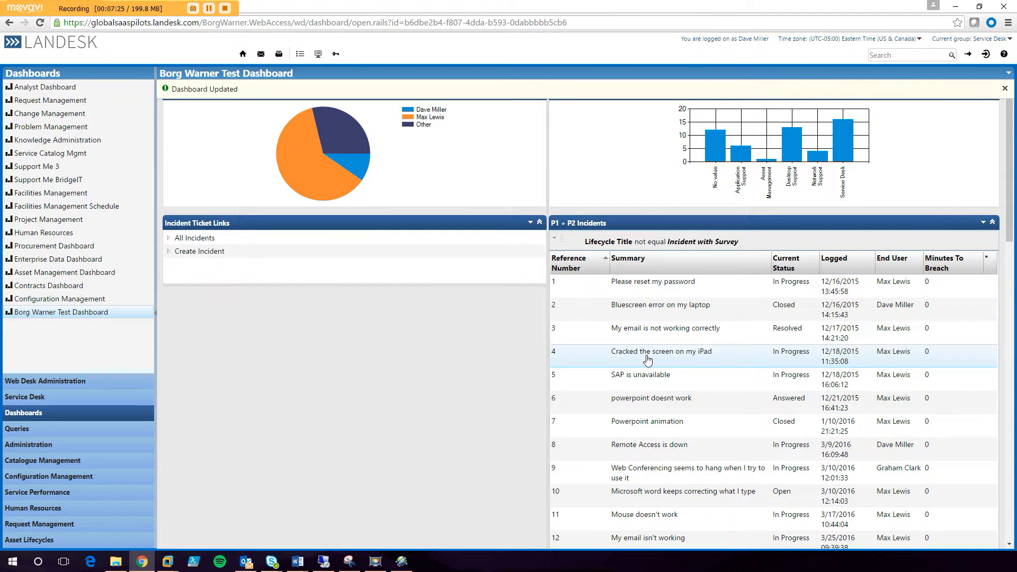
Add the Response Level attribute as a column at the end of the P1 + P2 Incidents list.
{"action": "left_click", "coordinate": [992, 263]}
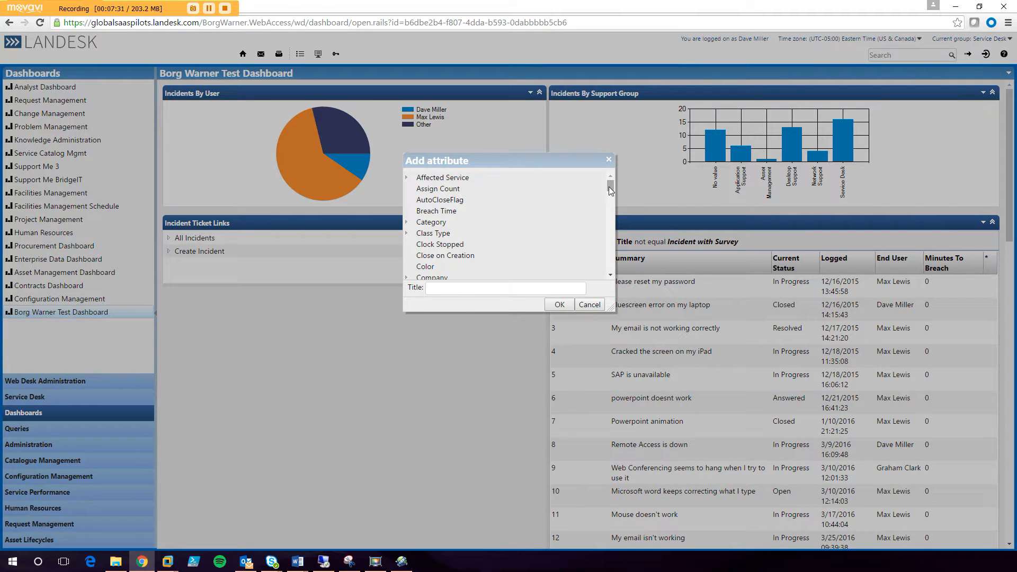
{"action": "left_click_drag", "start_coordinate": [608, 188], "coordinate": [608, 252]}
{"action": "scroll", "coordinate": [484, 268], "scroll_direction": "down", "scroll_amount": 5}
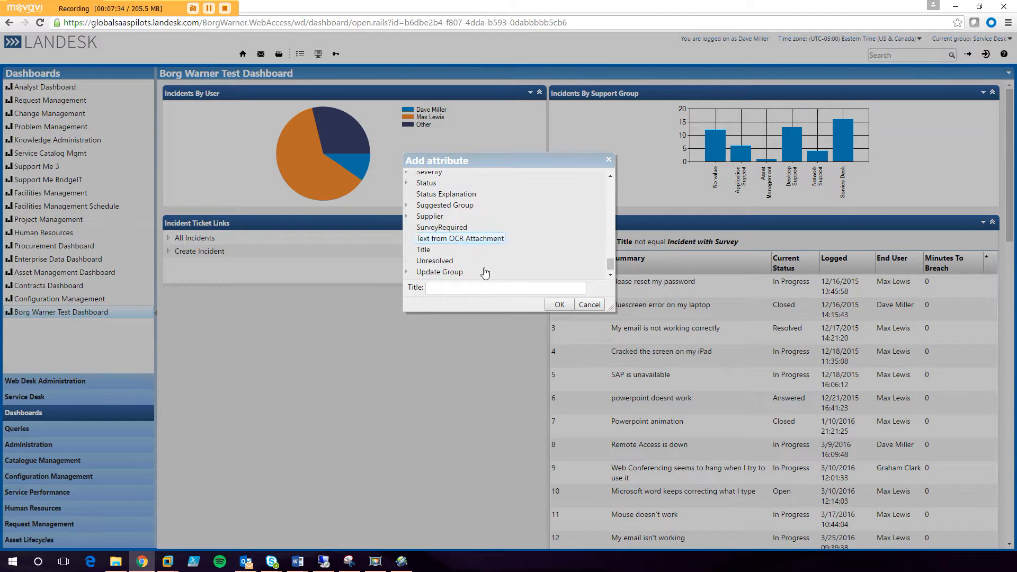
{"action": "scroll", "coordinate": [484, 268], "scroll_direction": "up", "scroll_amount": 2}
{"action": "left_click", "coordinate": [449, 182]}
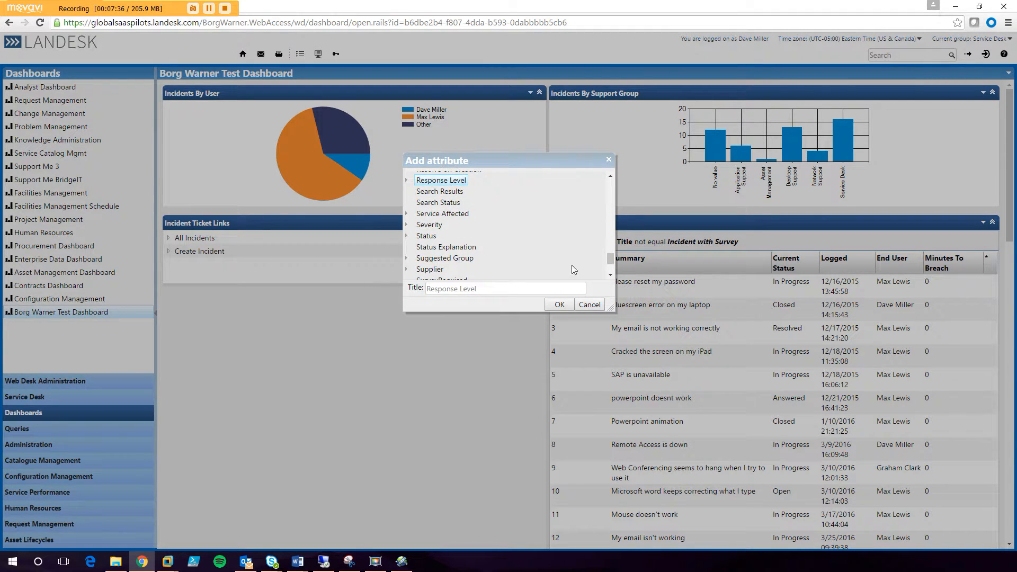
{"action": "left_click", "coordinate": [560, 305]}
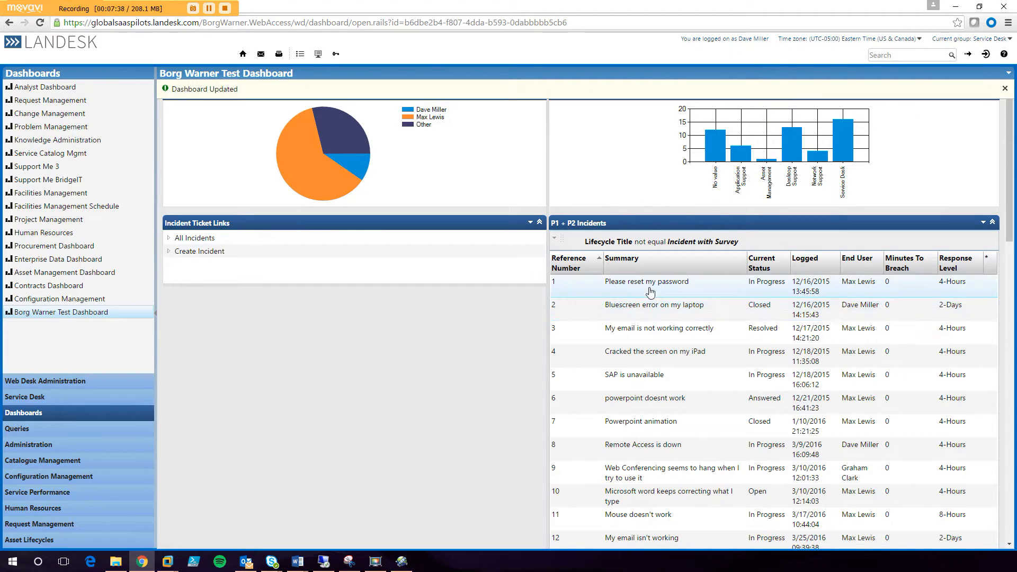
Add an And filter on Response Level to the P1 + P2 Incidents list with condition Is One Of, shown as a prompt.
{"action": "left_click", "coordinate": [992, 271]}
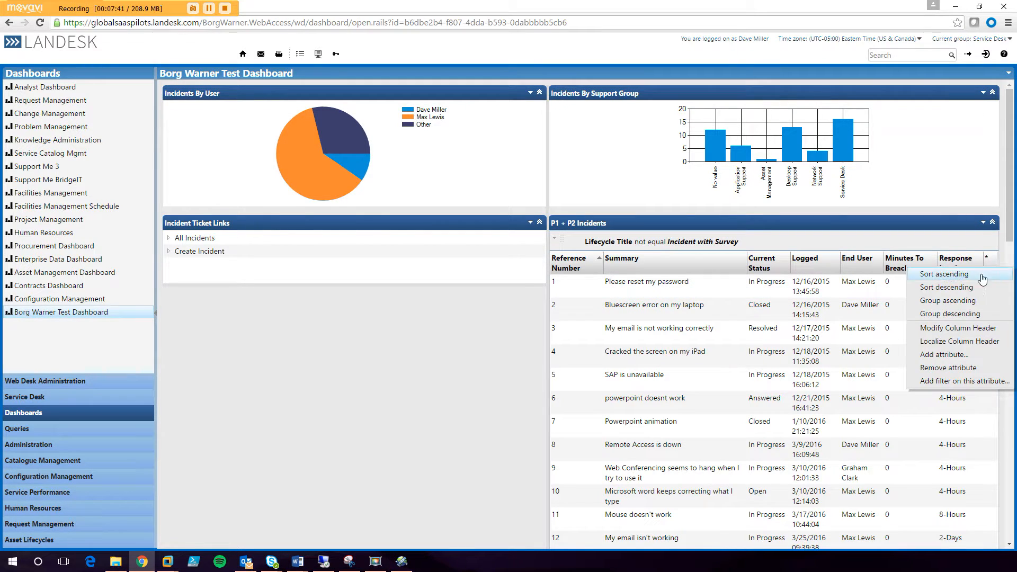
{"action": "left_click", "coordinate": [967, 379]}
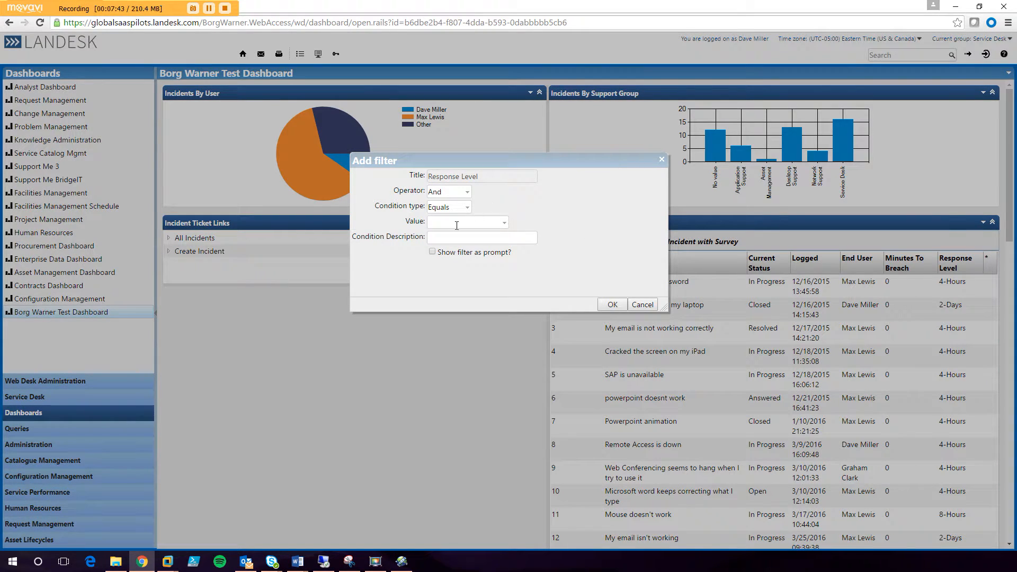
{"action": "left_click", "coordinate": [432, 252]}
{"action": "left_click", "coordinate": [466, 207]}
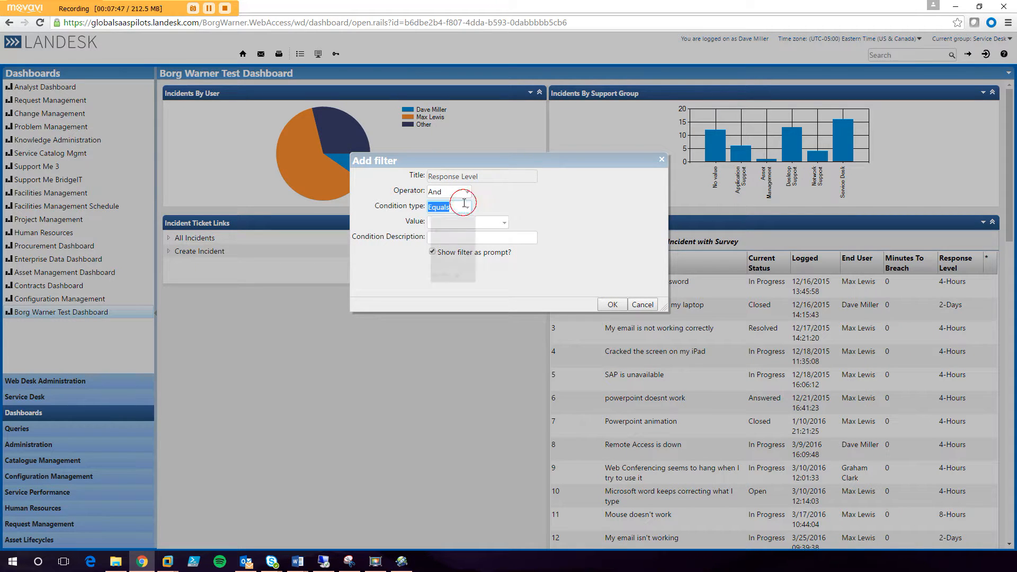
{"action": "left_click", "coordinate": [444, 264]}
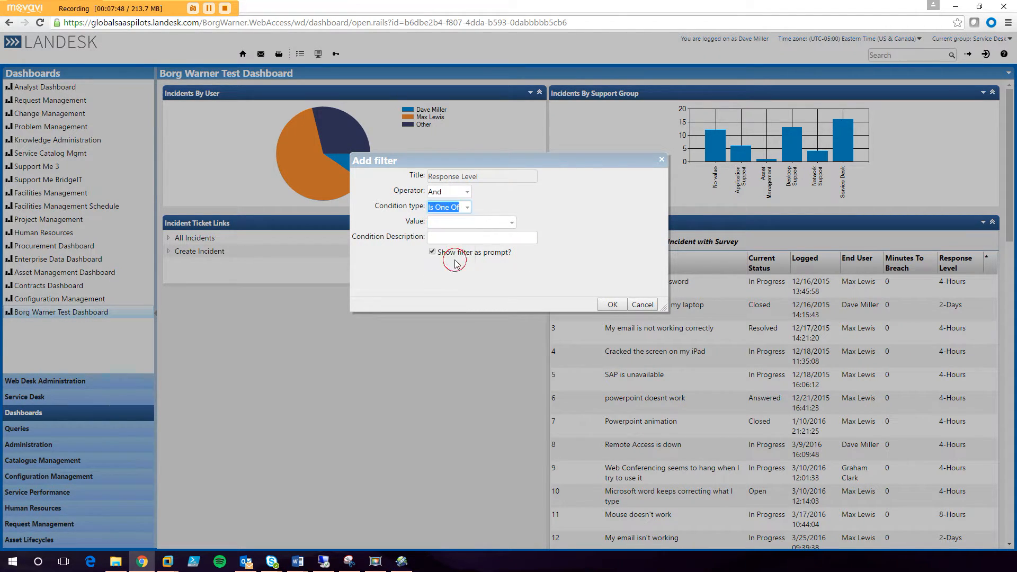
{"action": "left_click", "coordinate": [612, 305]}
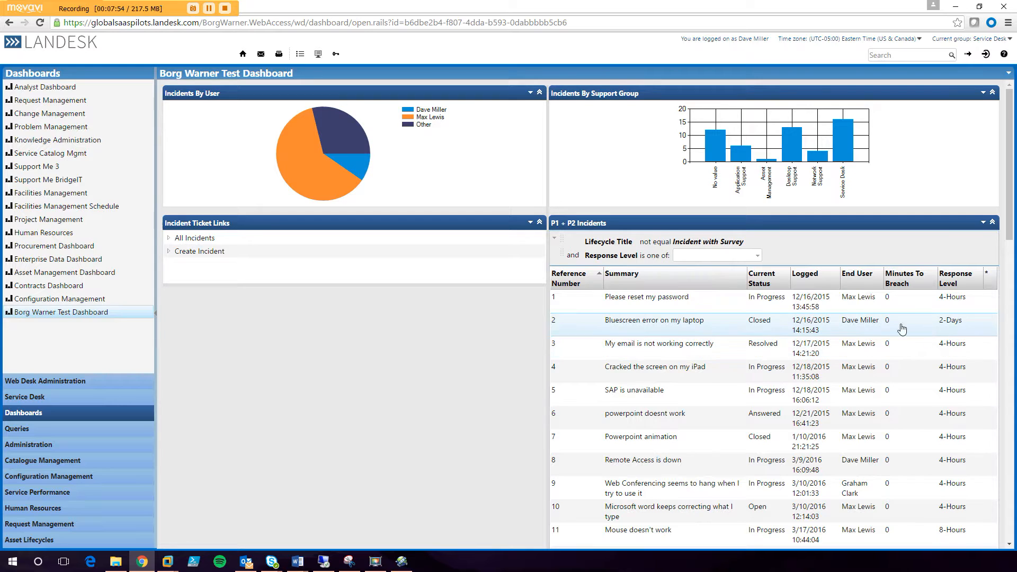
Filter the P1 + P2 Incidents list to response levels 2-Days and 4-Hours, and hide the gadget's filters.
{"action": "left_click", "coordinate": [710, 256]}
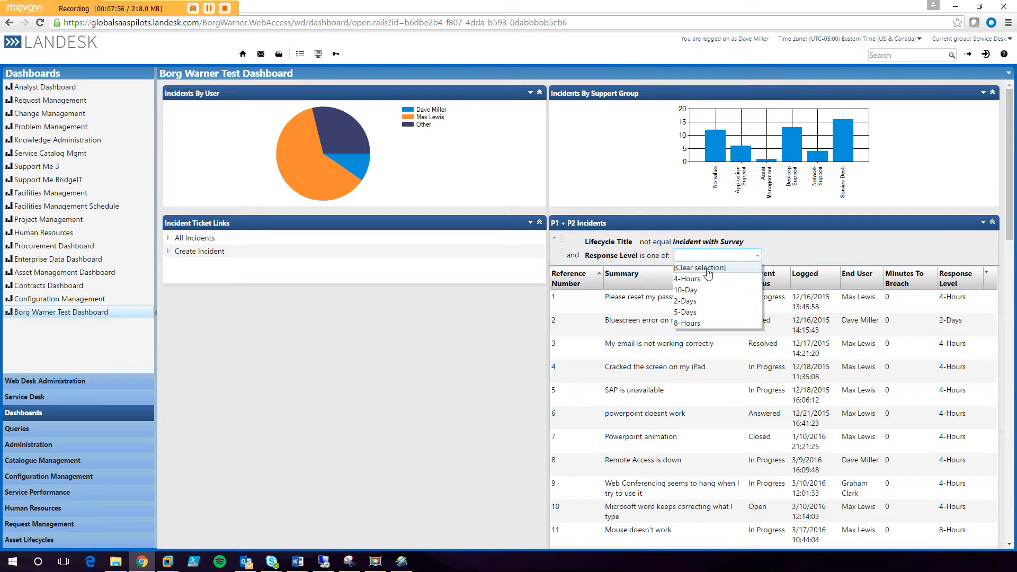
{"action": "left_click", "coordinate": [687, 302]}
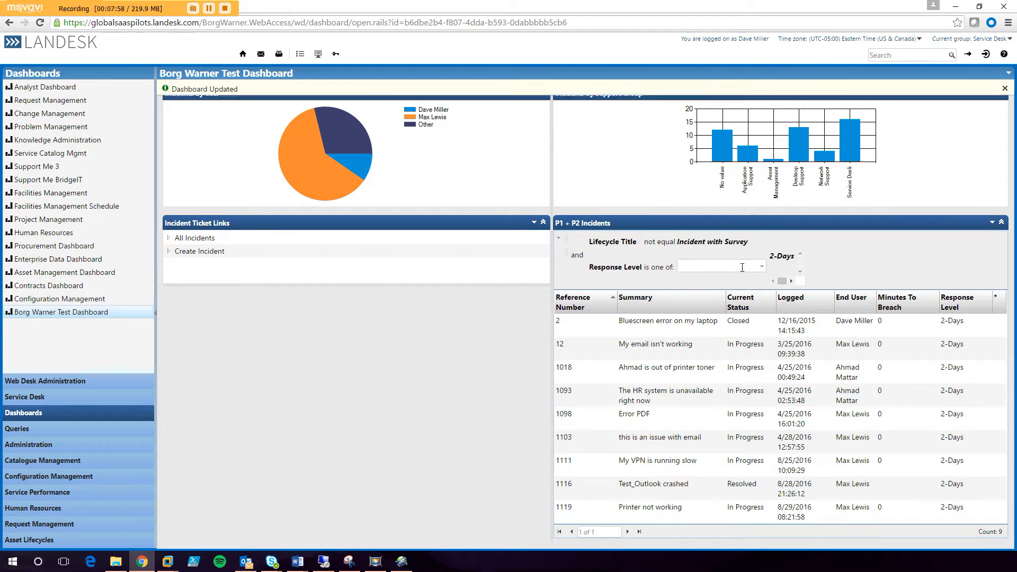
{"action": "left_click", "coordinate": [704, 268]}
{"action": "left_click", "coordinate": [712, 290]}
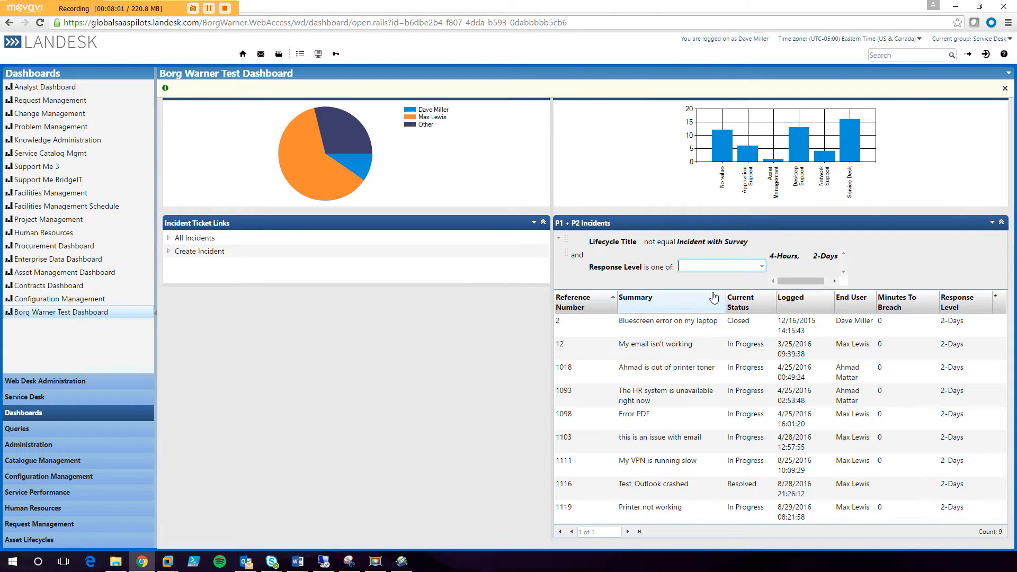
{"action": "left_click_drag", "start_coordinate": [1007, 268], "coordinate": [1013, 437]}
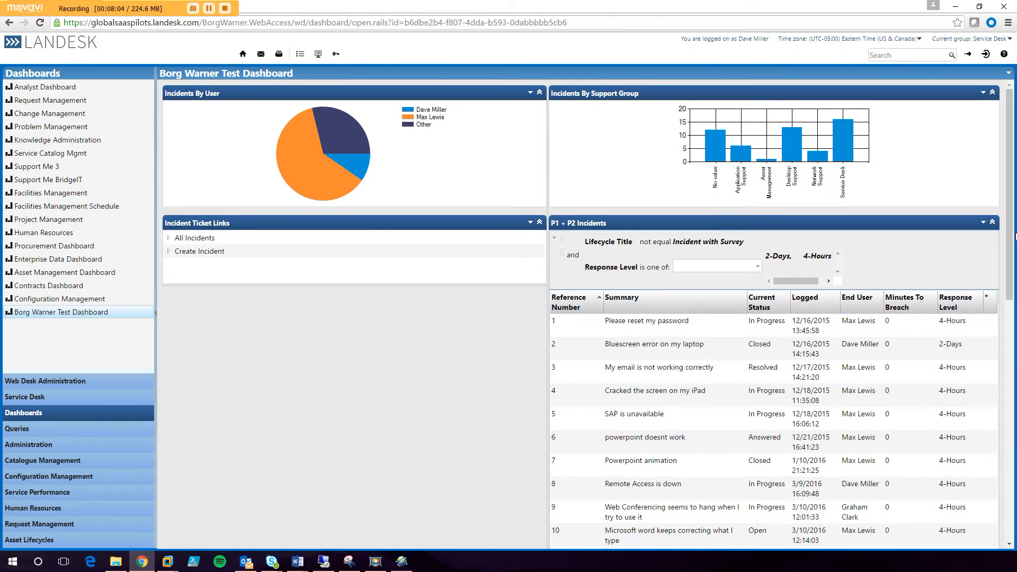
{"action": "left_click_drag", "start_coordinate": [815, 282], "coordinate": [817, 281]}
{"action": "left_click", "coordinate": [983, 223]}
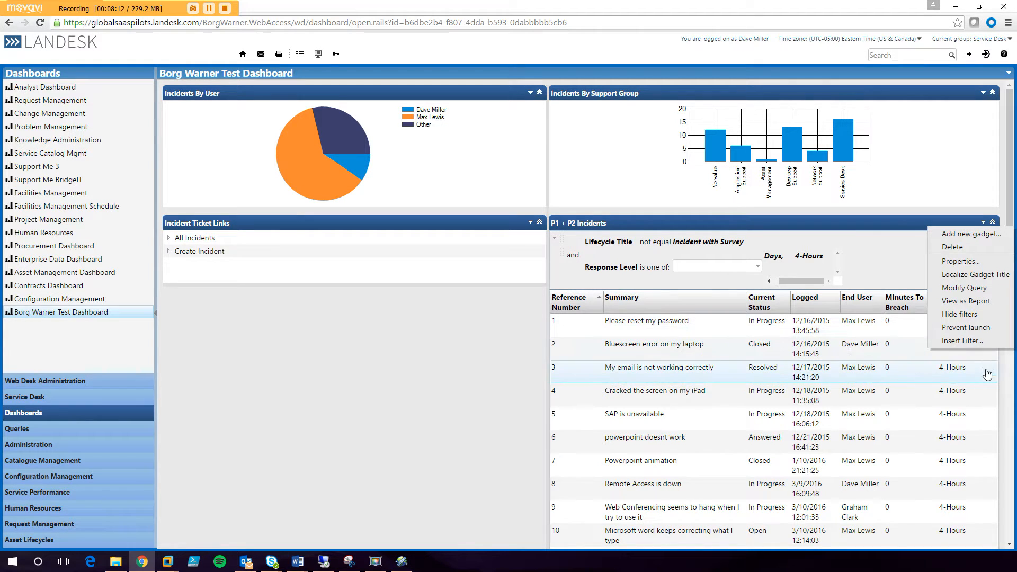
{"action": "left_click", "coordinate": [967, 315]}
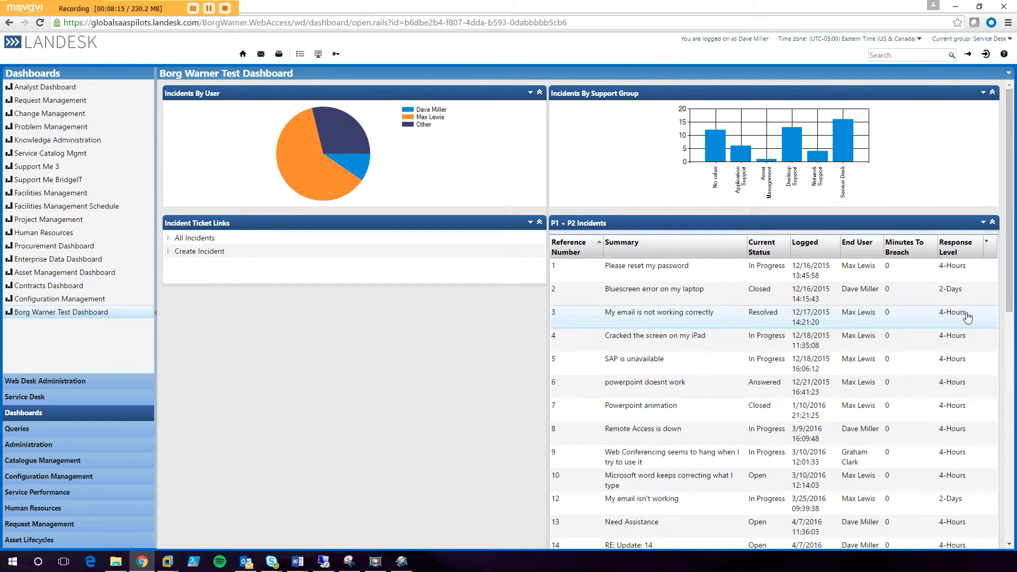
Turn off automatic height for the P1 + P2 Incidents gadget and set its refresh rate to 15 seconds.
{"action": "left_click", "coordinate": [983, 224]}
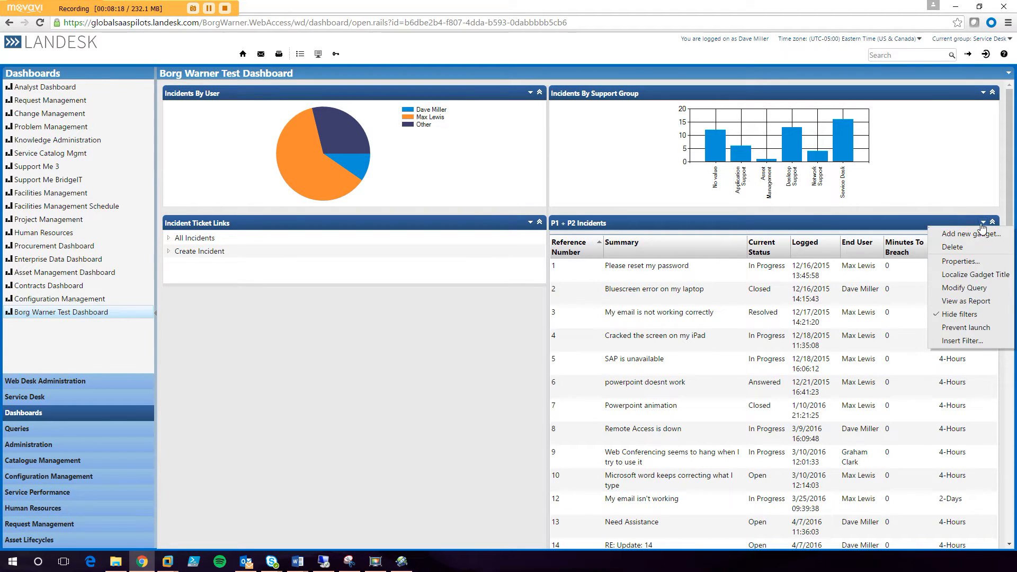
{"action": "left_click", "coordinate": [960, 261]}
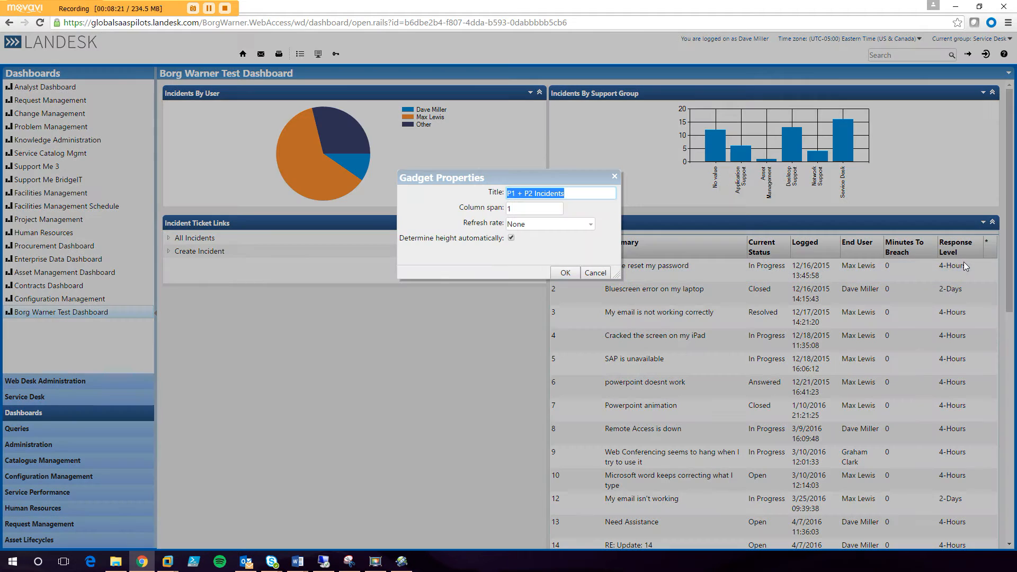
{"action": "left_click", "coordinate": [510, 239]}
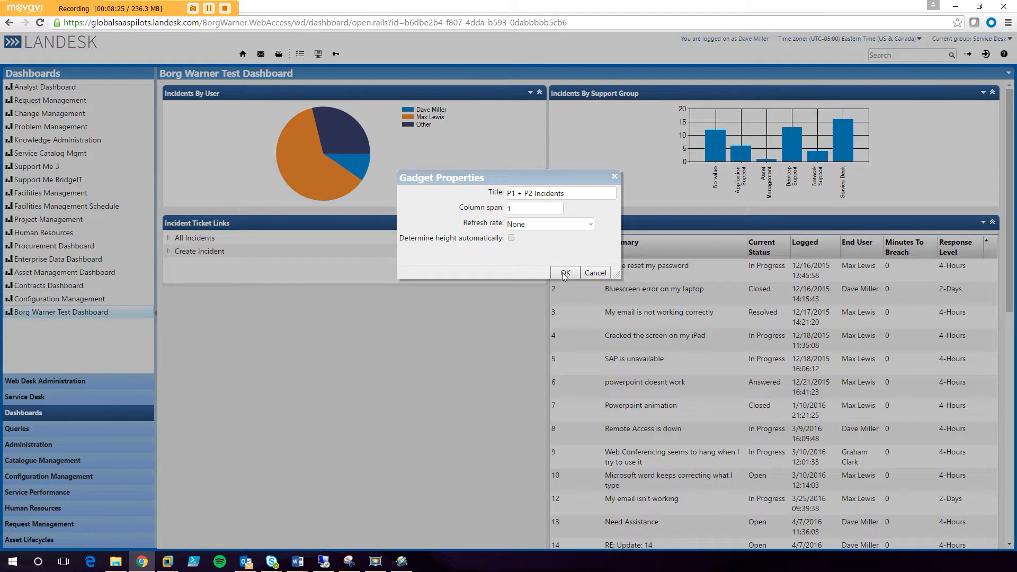
{"action": "left_click", "coordinate": [556, 226]}
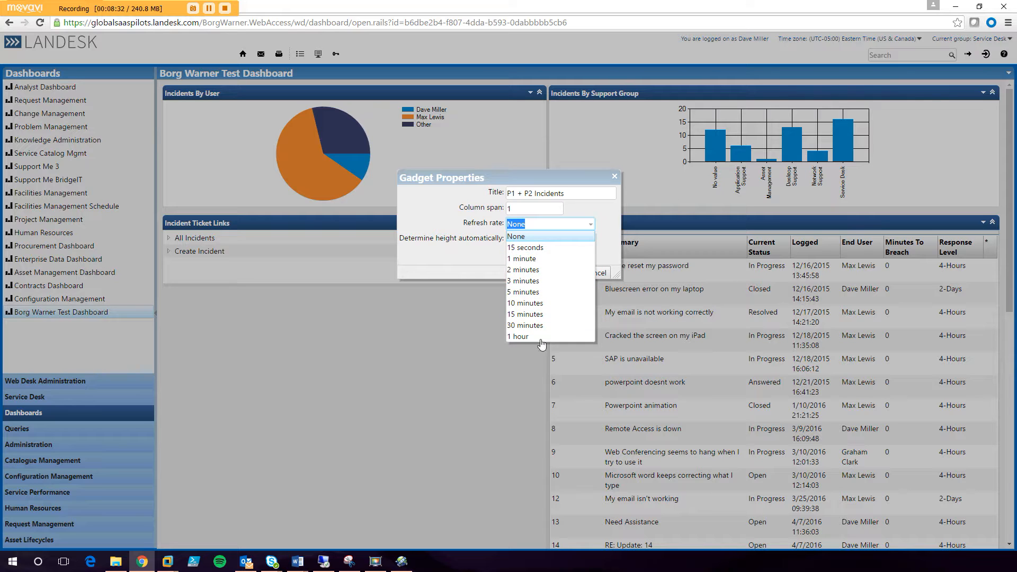
{"action": "left_click", "coordinate": [550, 248]}
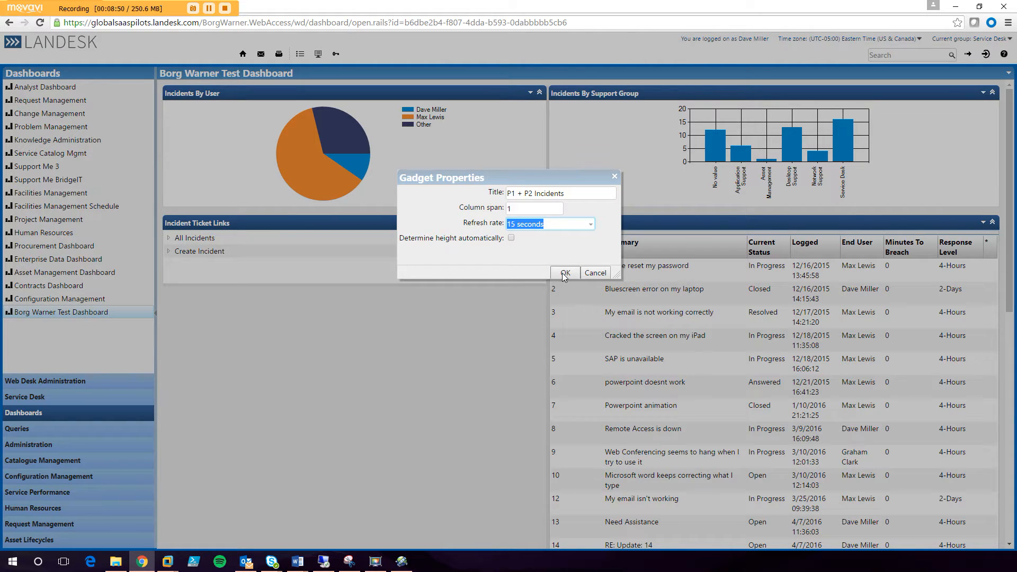
{"action": "left_click", "coordinate": [565, 273]}
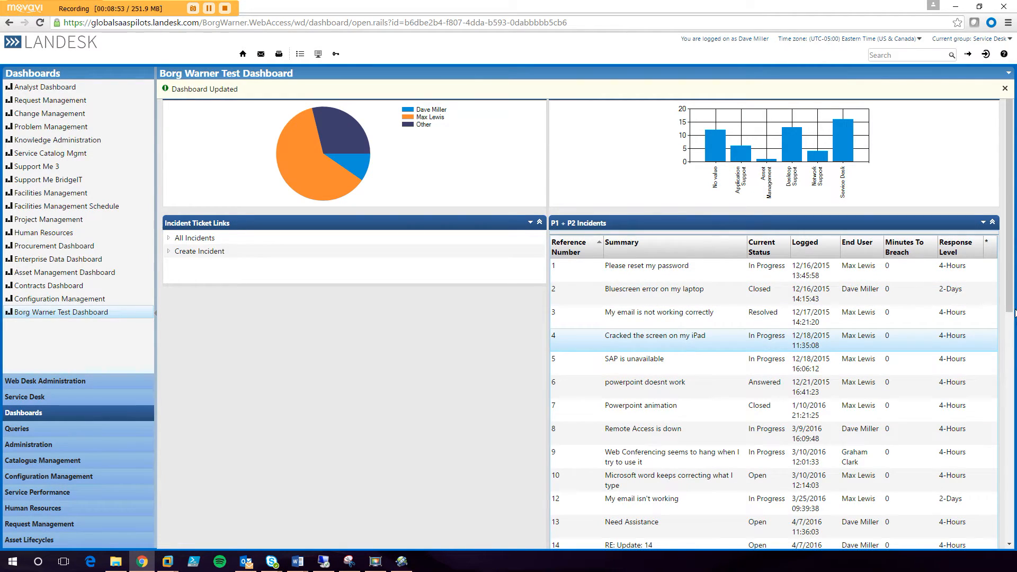
Shorten the P1 + P2 Incidents gadget from its lower edge to show about five rows.
{"action": "left_click_drag", "start_coordinate": [1010, 302], "coordinate": [941, 562]}
{"action": "scroll", "coordinate": [944, 548], "scroll_direction": "down", "scroll_amount": 9}
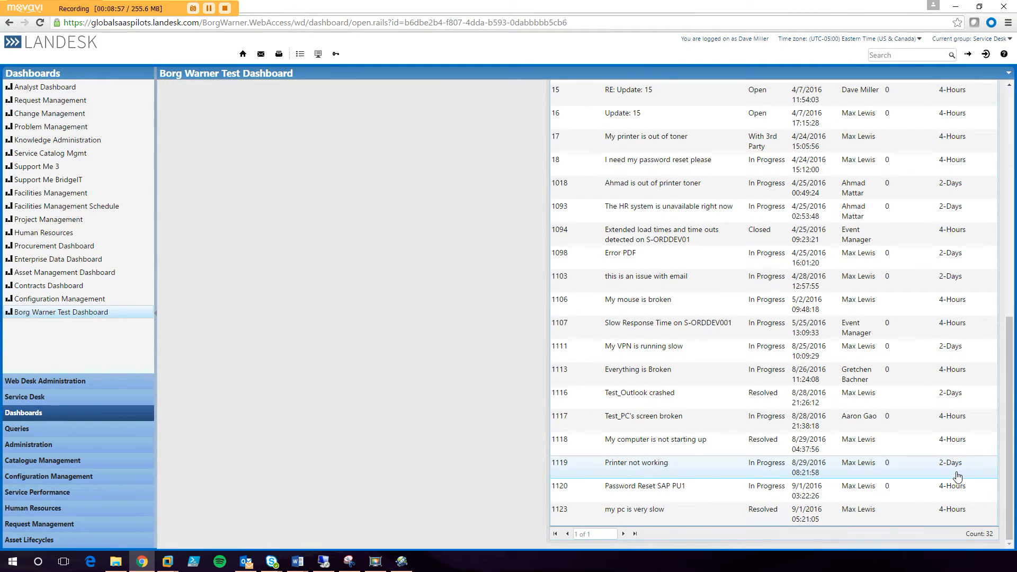
{"action": "left_click_drag", "start_coordinate": [822, 540], "coordinate": [774, 90]}
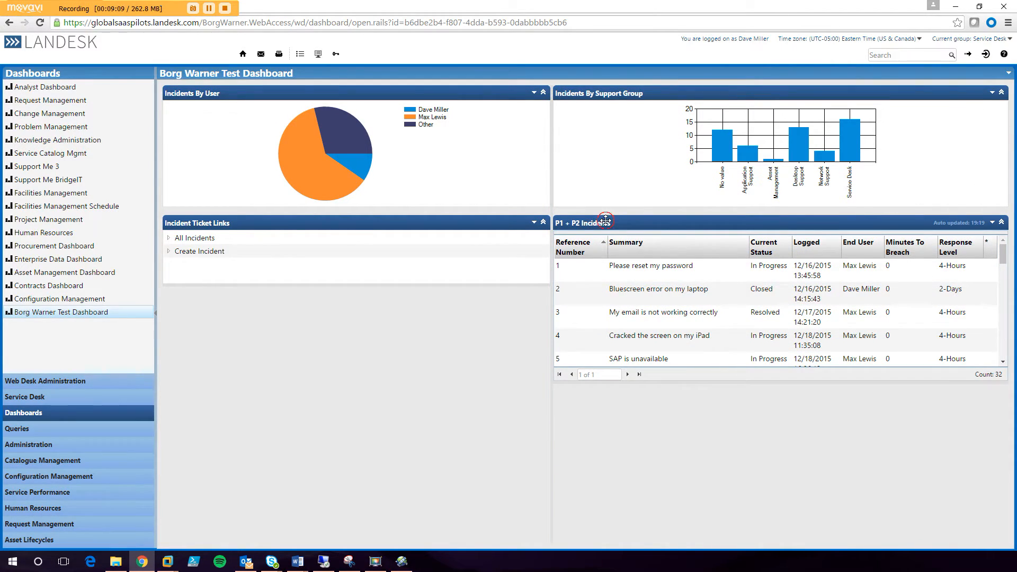
Move the P1 + P2 Incidents gadget below Incident Ticket Links in the first column and set its column span to 2.
{"action": "left_click_drag", "start_coordinate": [606, 220], "coordinate": [237, 418]}
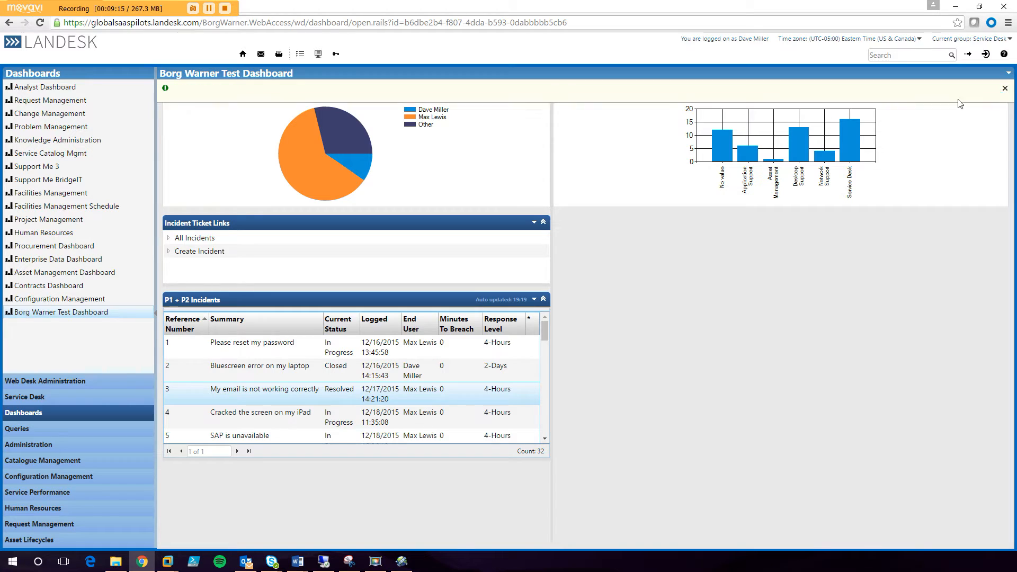
{"action": "left_click", "coordinate": [535, 300]}
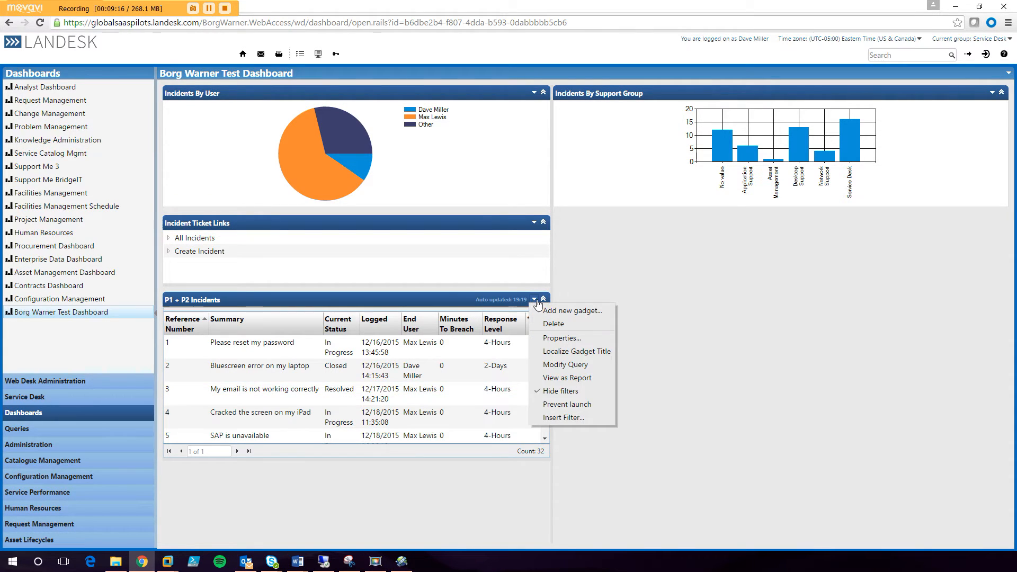
{"action": "left_click", "coordinate": [561, 338]}
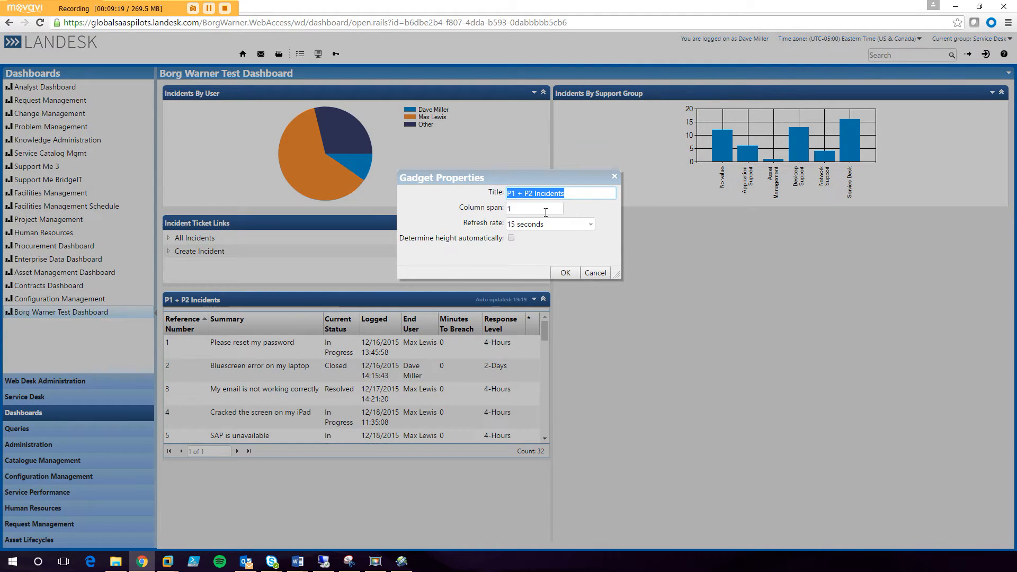
{"action": "double_click", "coordinate": [545, 212]}
{"action": "type", "text": "2"}
{"action": "left_click", "coordinate": [565, 273]}
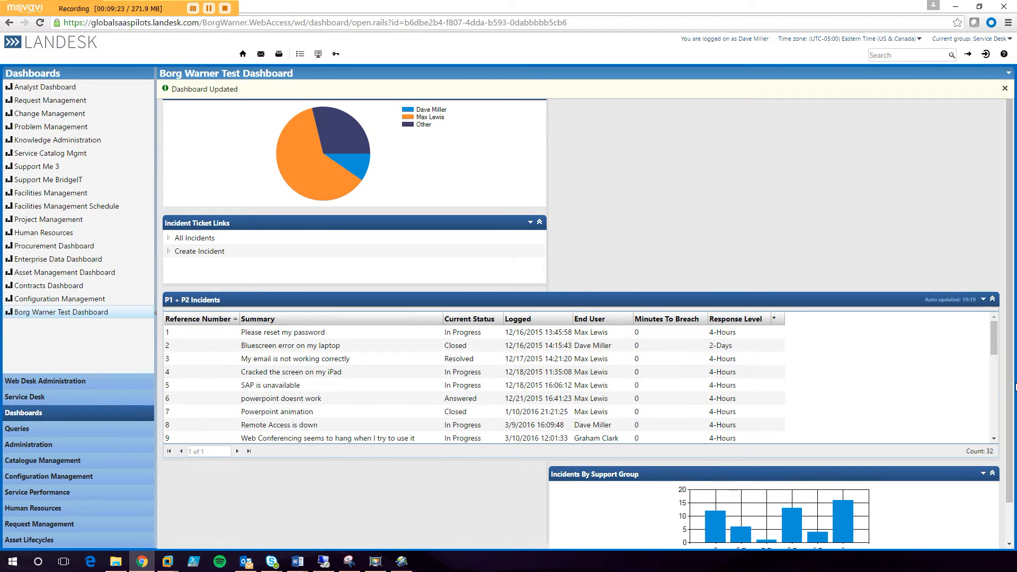
Move the Incidents By Support Group chart above the P1 + P2 Incidents list, at the top of the second column.
{"action": "left_click_drag", "start_coordinate": [605, 465], "coordinate": [822, 302]}
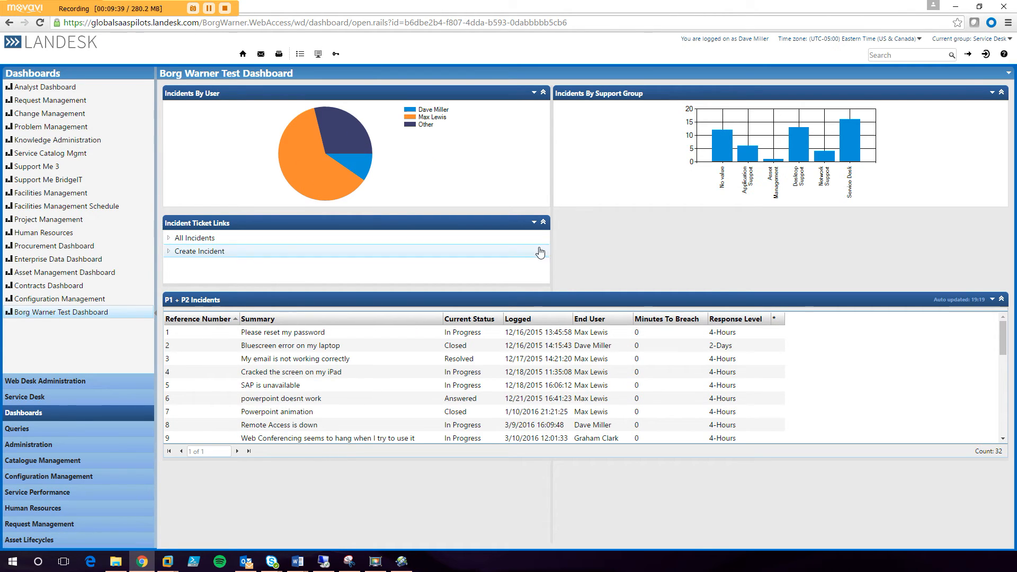
{"action": "left_click", "coordinate": [534, 93]}
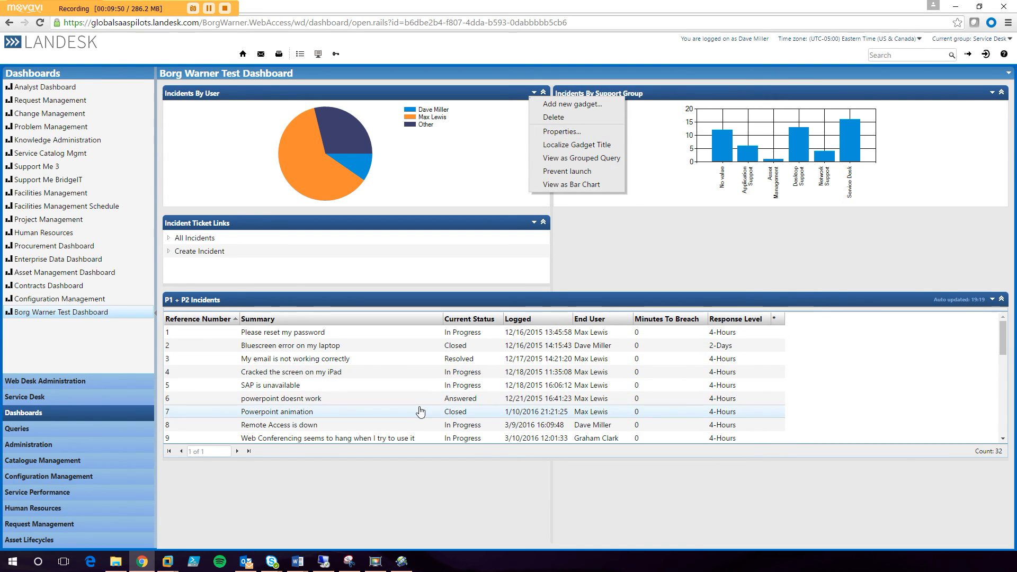
{"action": "left_click", "coordinate": [665, 247]}
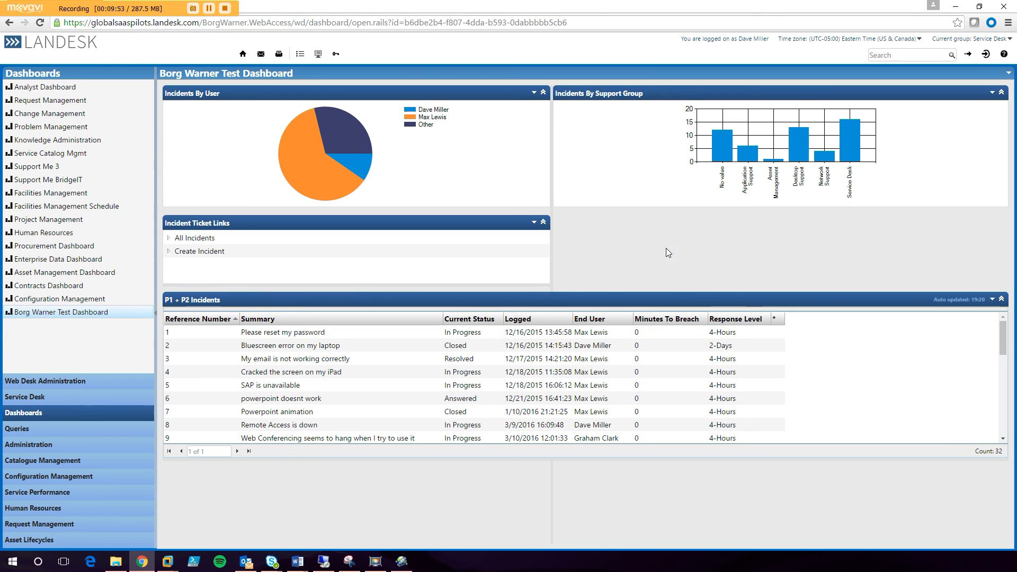